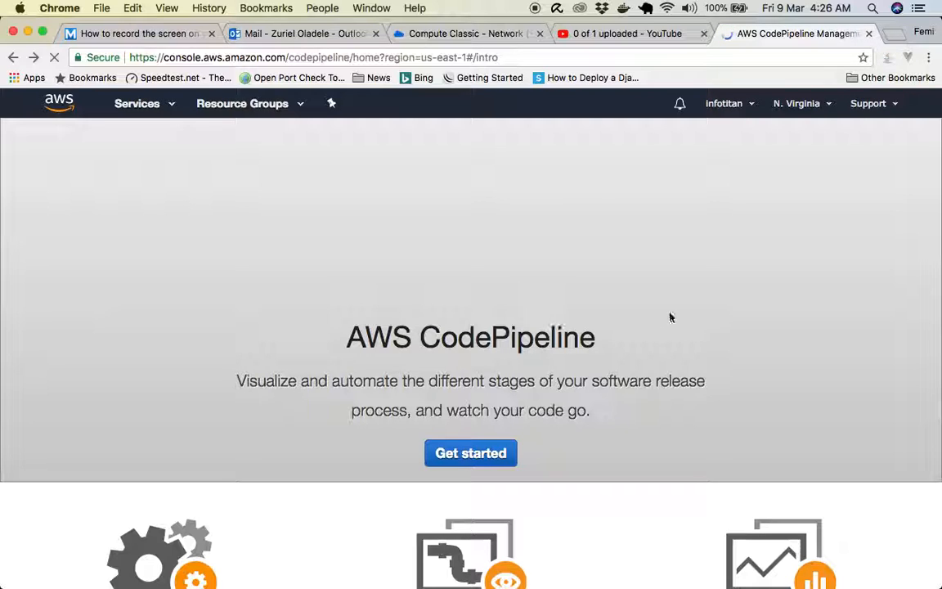
- Open the EC2 dashboard and start launching a new instance in the US East (N. Virginia) region
left_click(168, 103)
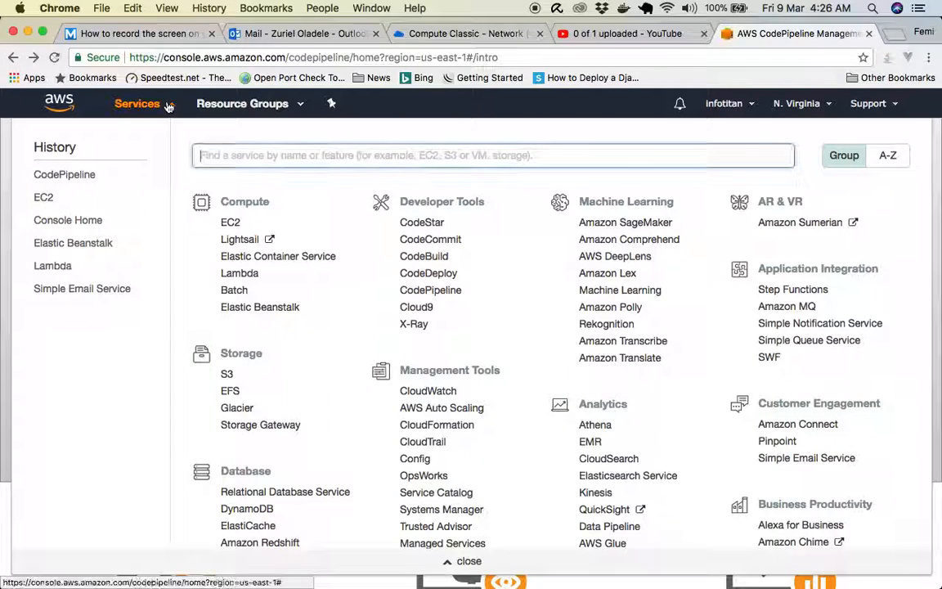
left_click(43, 198)
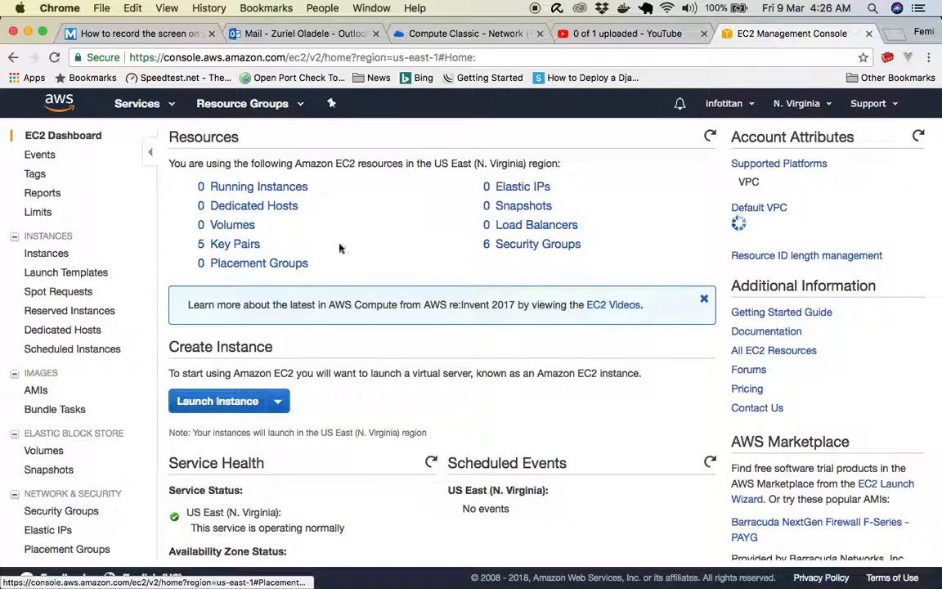
left_click(797, 104)
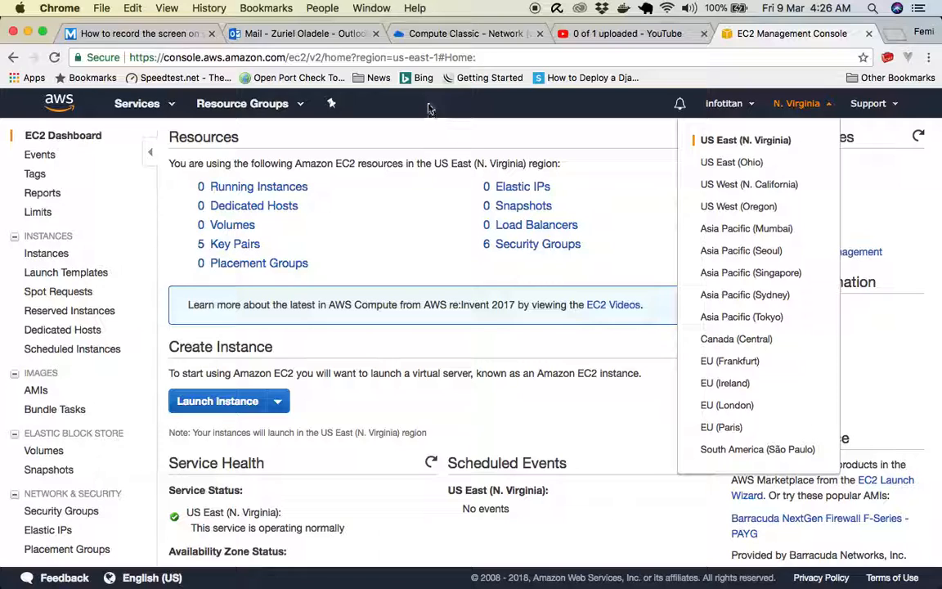
left_click(211, 404)
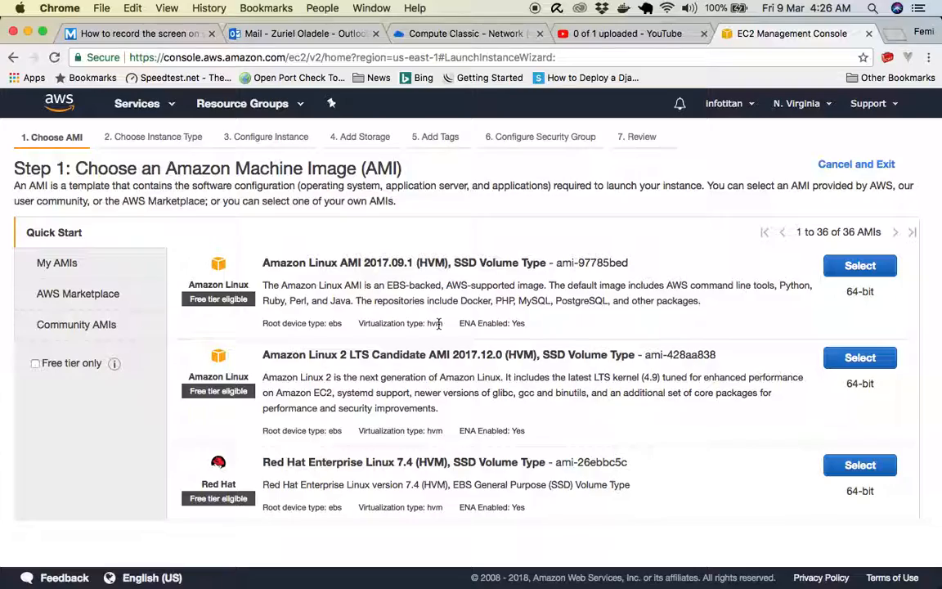
- Choose the Ubuntu Server 16.04 LTS (HVM), SSD Volume Type image for the instance
scroll(439, 323, "down", 5)
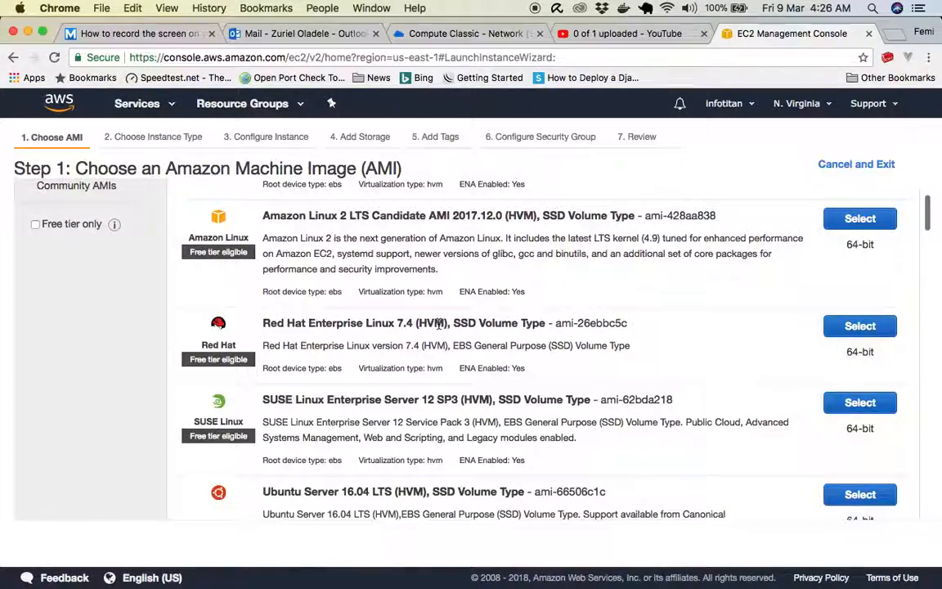
scroll(439, 323, "up", 2)
scroll(439, 323, "down", 4)
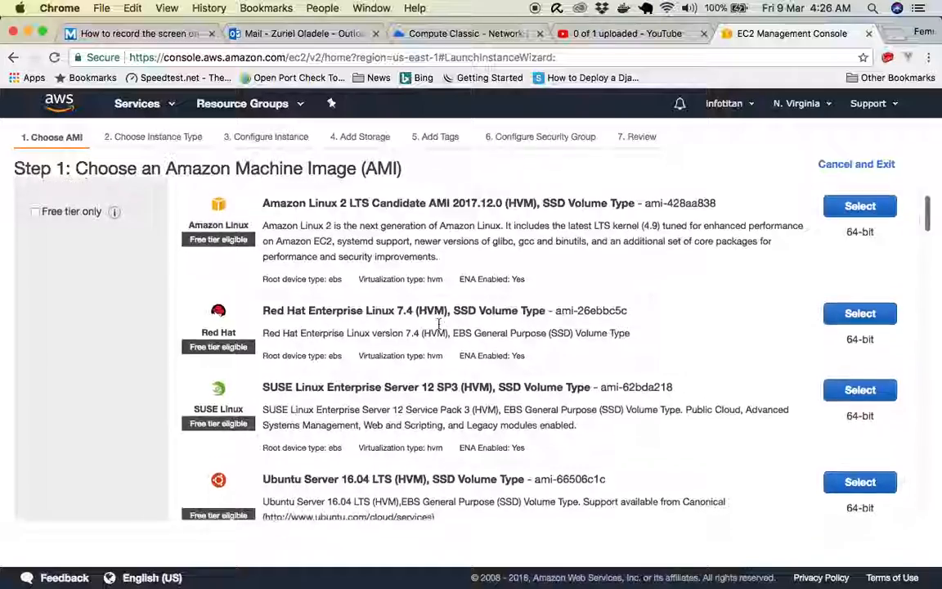
scroll(439, 325, "down", 2)
scroll(439, 325, "up", 4)
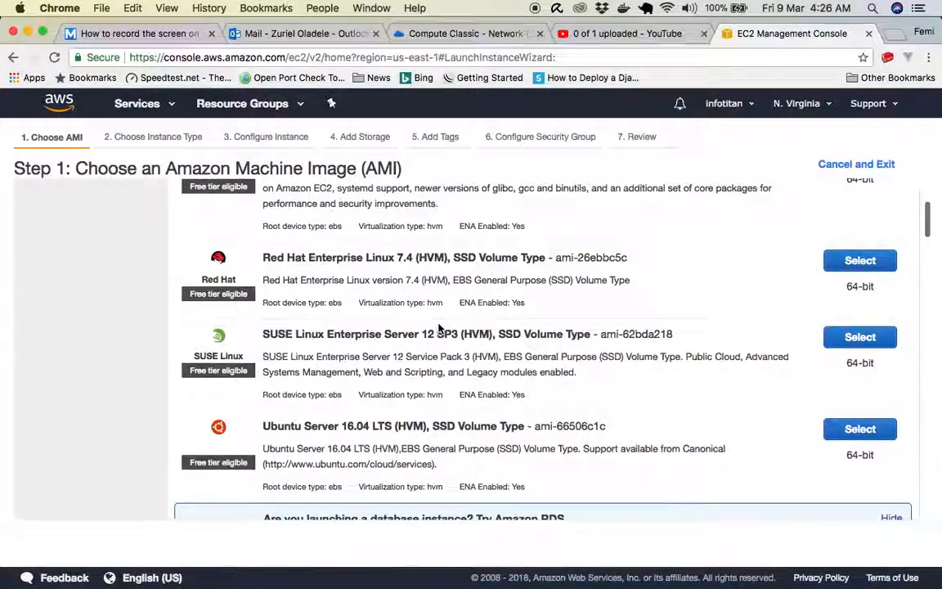
scroll(439, 325, "up", 1)
scroll(439, 325, "down", 1)
scroll(440, 325, "up", 3)
scroll(439, 324, "down", 3)
scroll(439, 323, "down", 2)
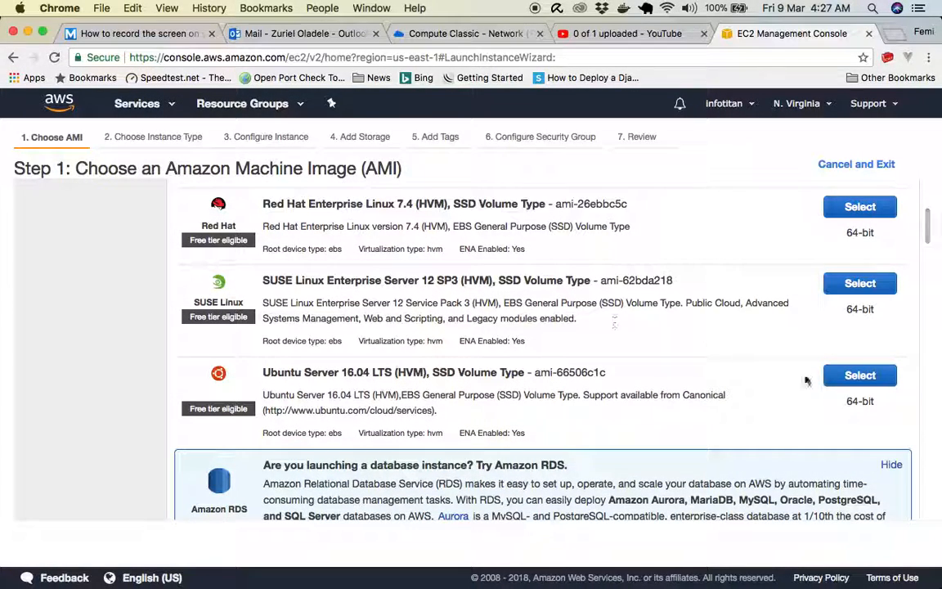
left_click(865, 377)
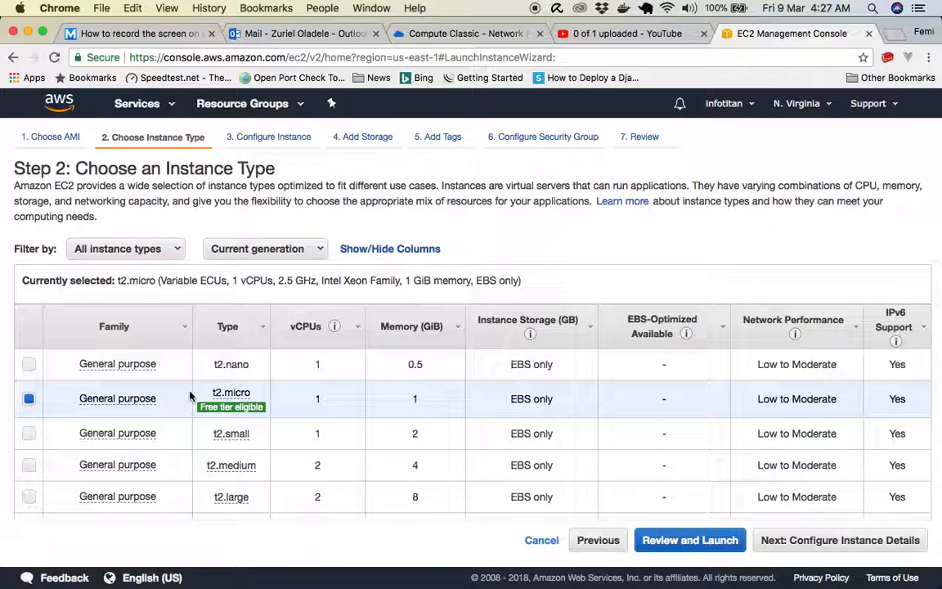
- Keep the free-tier t2.micro instance type and continue to the instance details
scroll(189, 395, "down", 2)
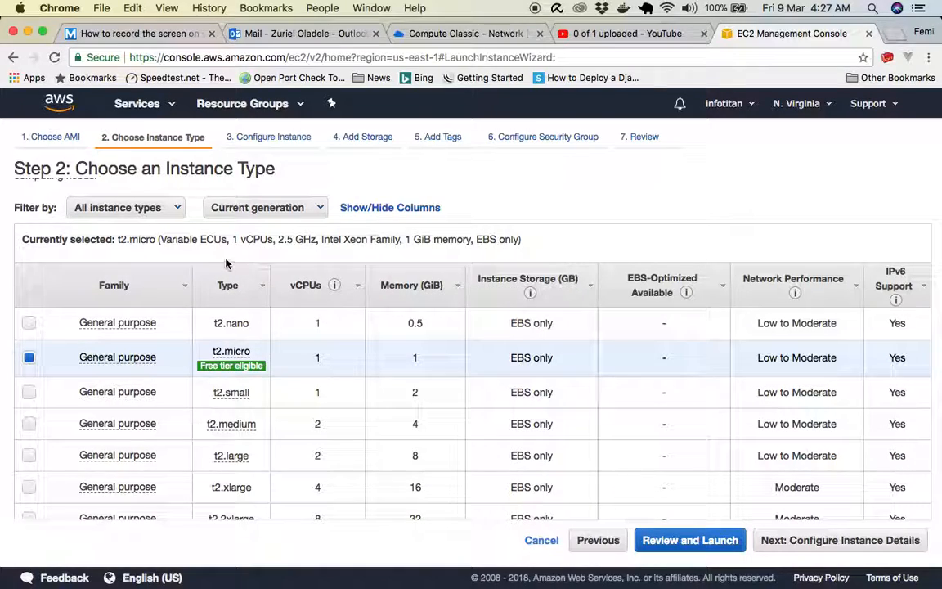
mouse_move(256, 370)
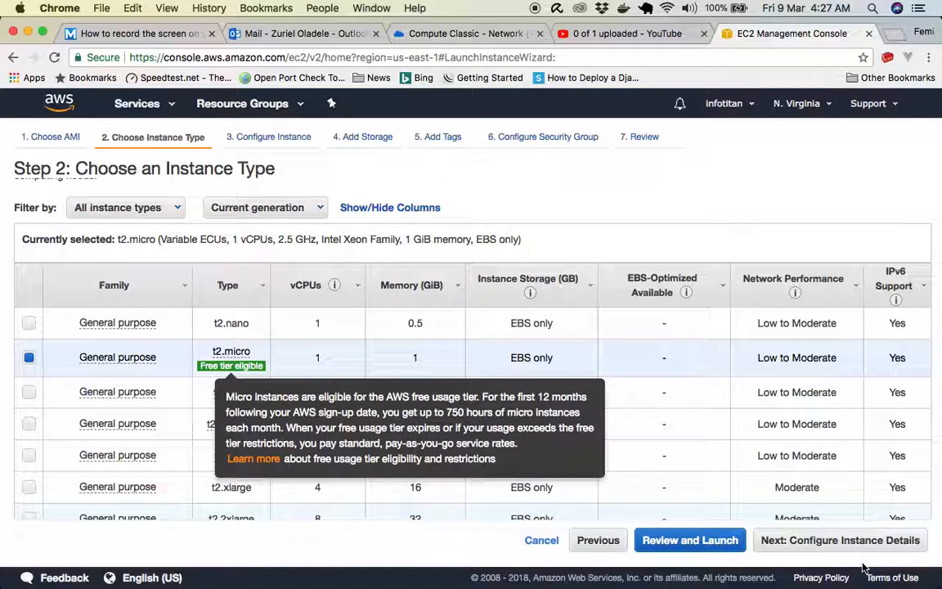
left_click(821, 541)
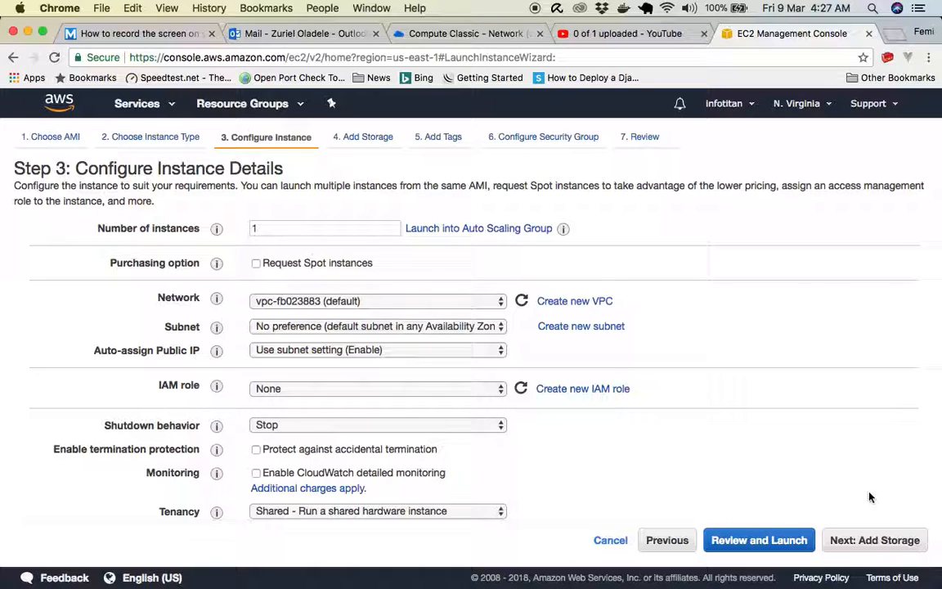
- Accept the default instance details and the 8 GiB General Purpose SSD root volume, continuing to the tags
left_click(876, 540)
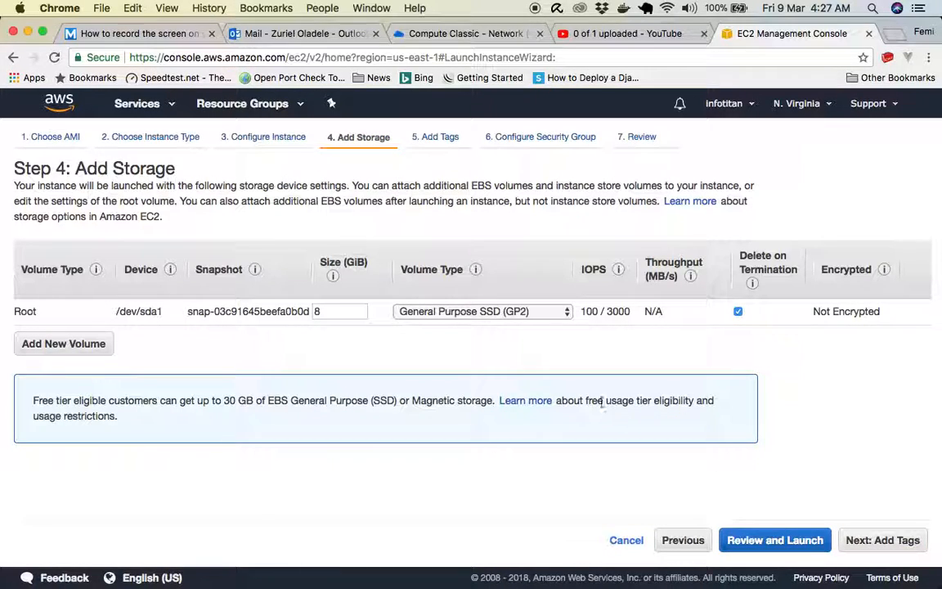
double_click(332, 314)
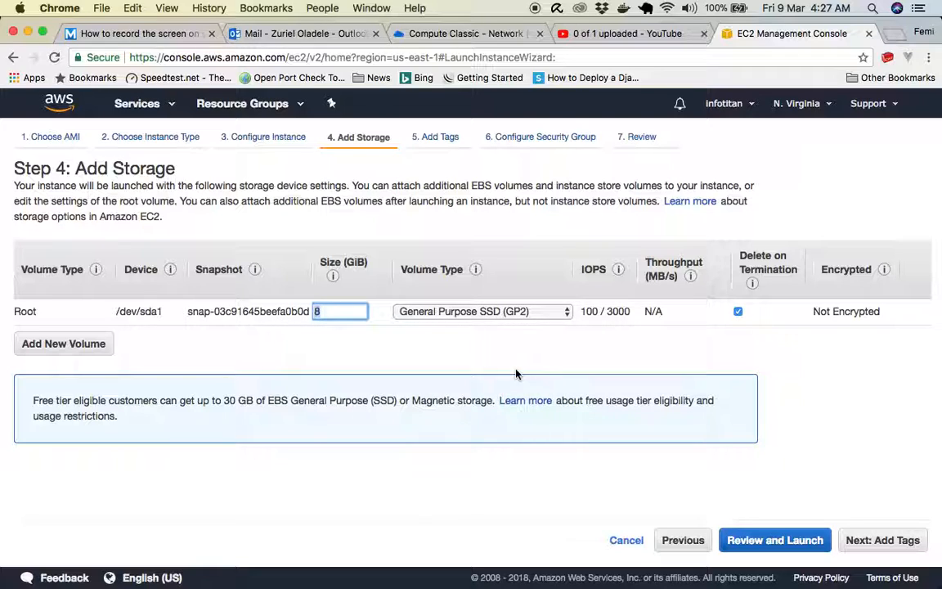
left_click(869, 541)
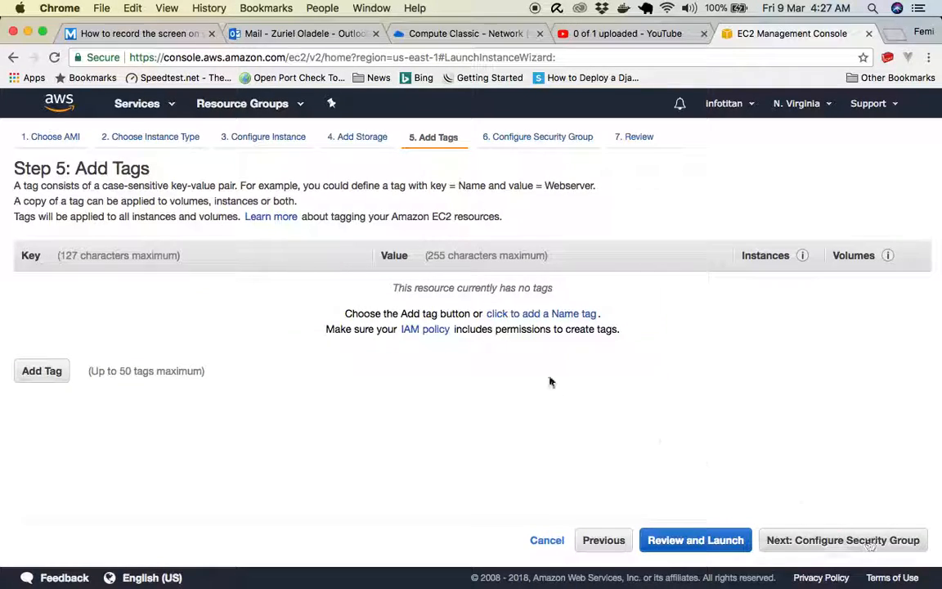
- Add a tag with key Name and value DevOps, and continue to the security group configuration
left_click(43, 372)
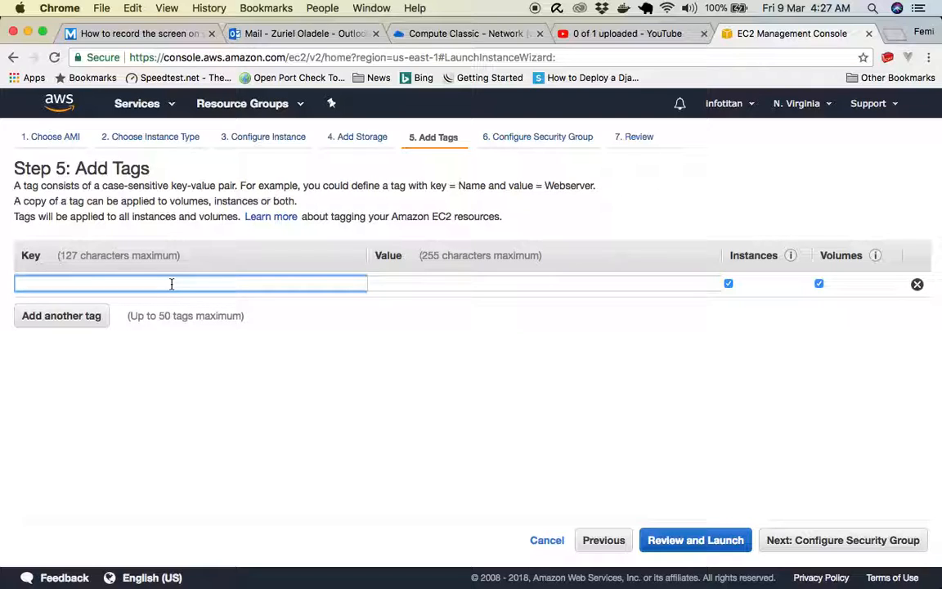
left_click(222, 277)
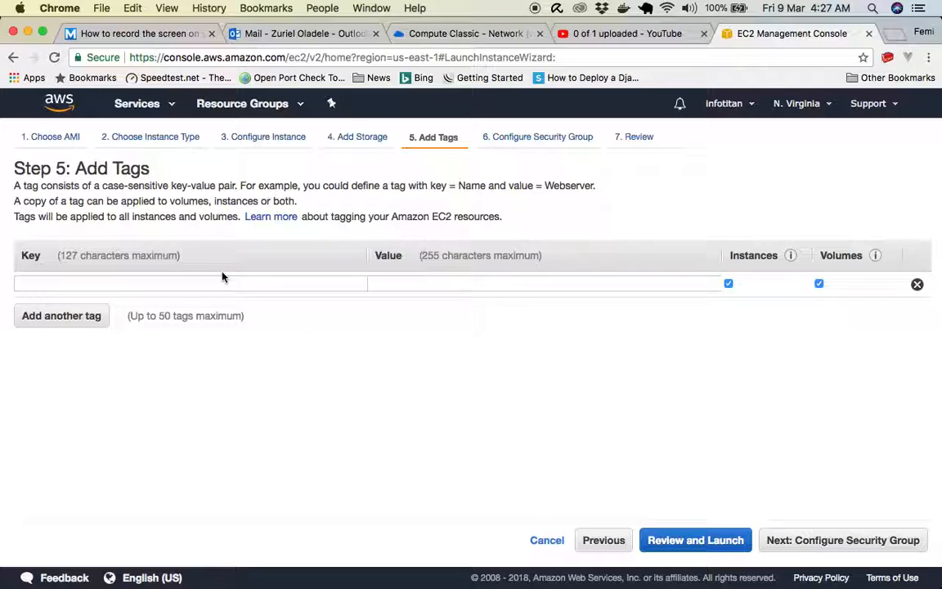
left_click(222, 282)
type("Name")
left_click(380, 286)
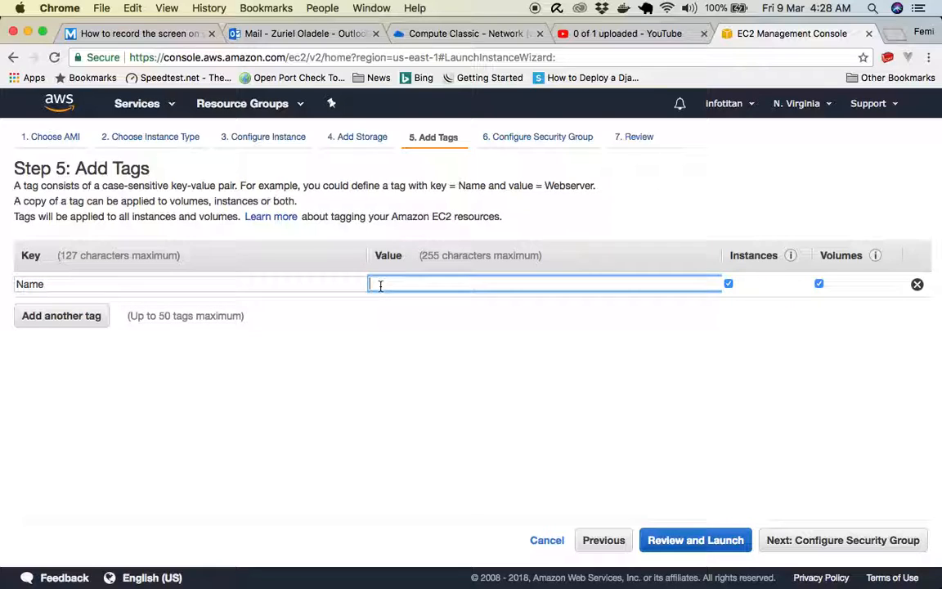
type("DevOps")
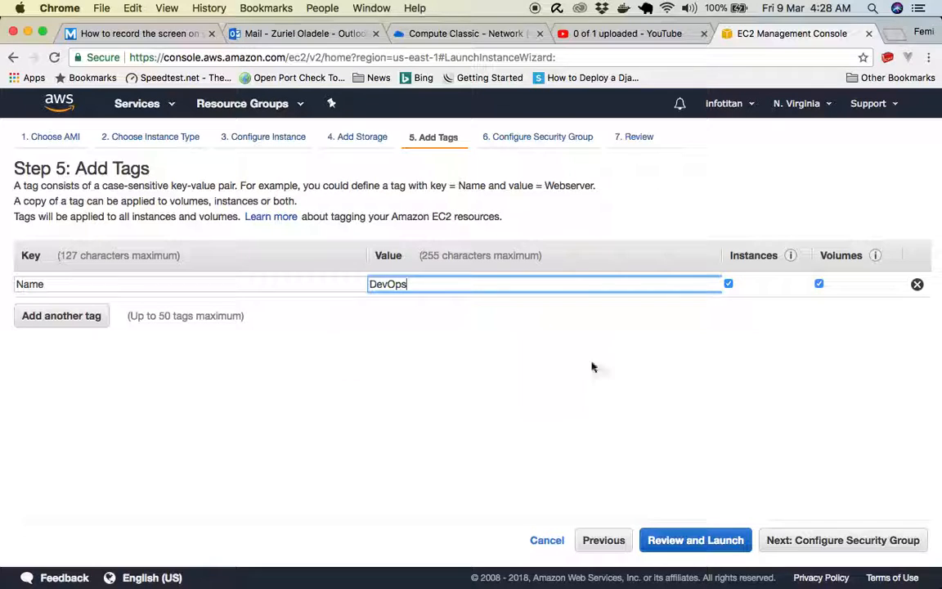
left_click(826, 540)
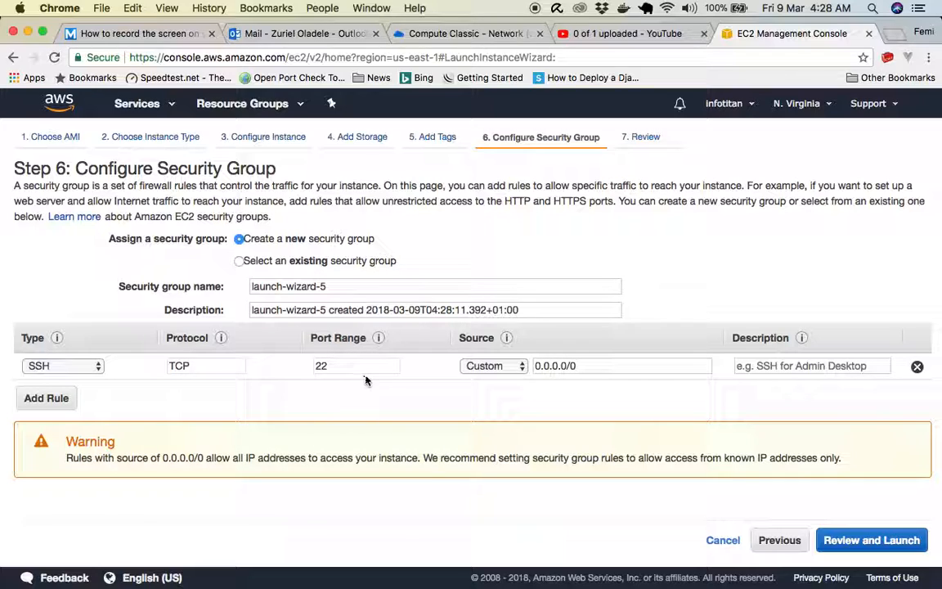
- Add an HTTP rule for port 80 to the new security group and continue to the launch review
left_click_drag(590, 367, 536, 365)
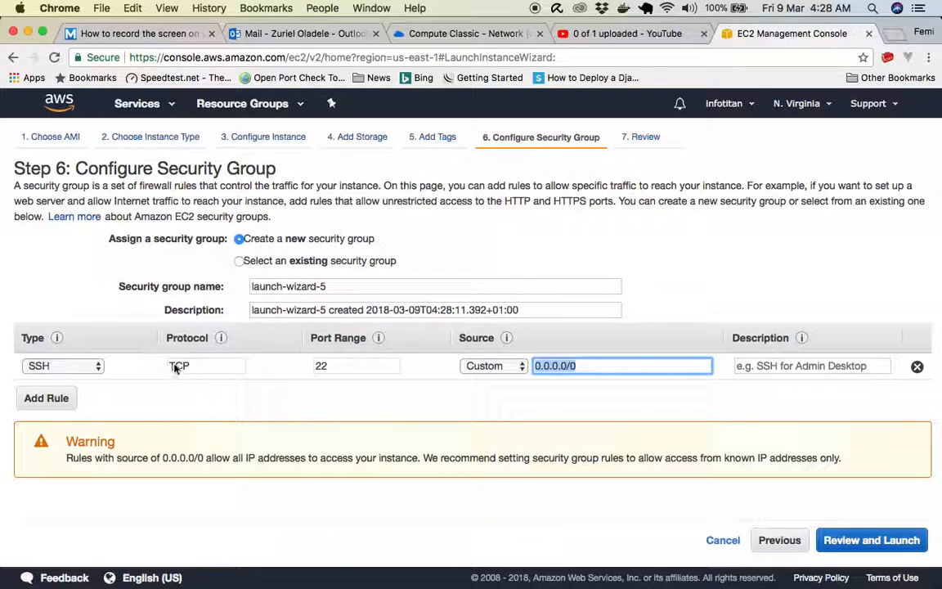
left_click(46, 398)
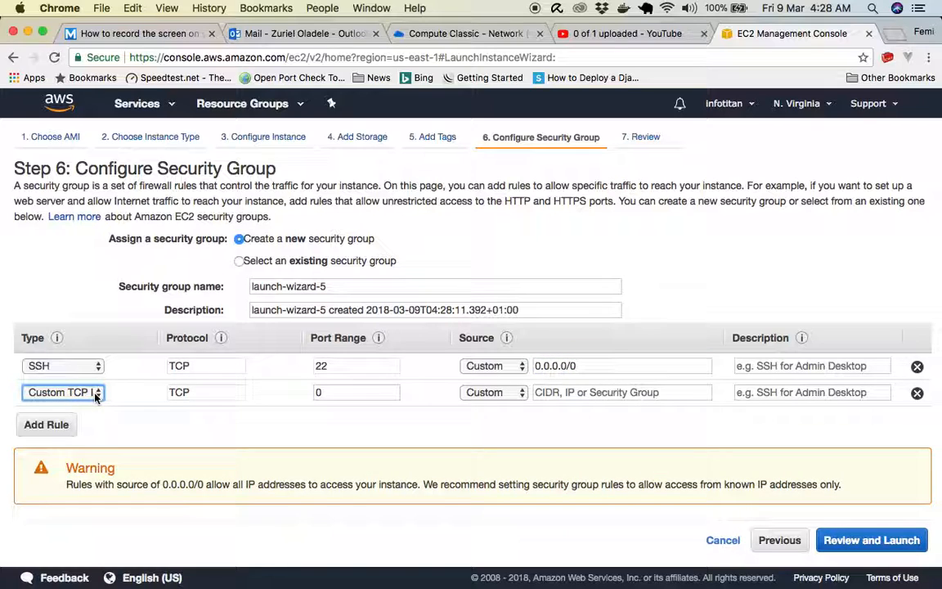
left_click(96, 393)
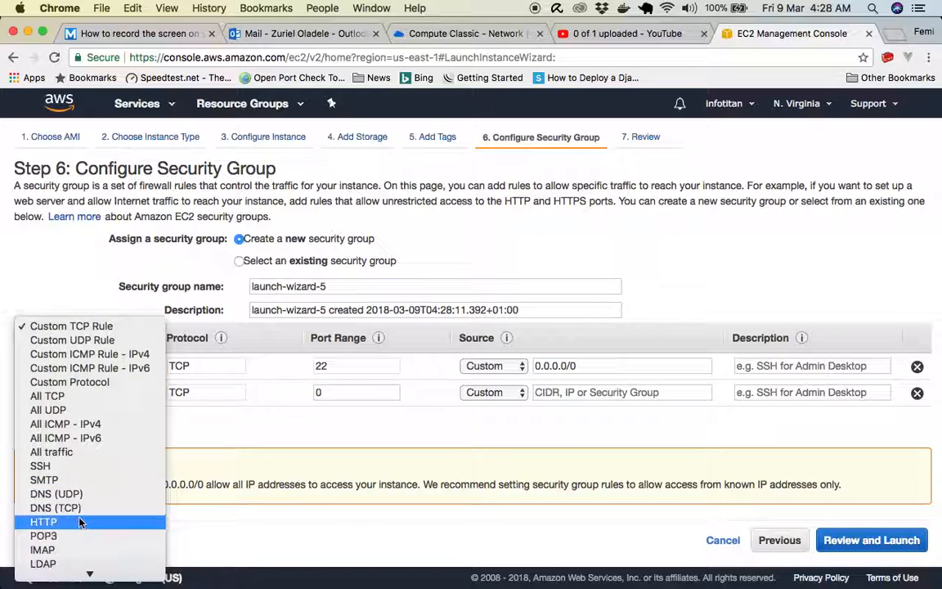
left_click(58, 456)
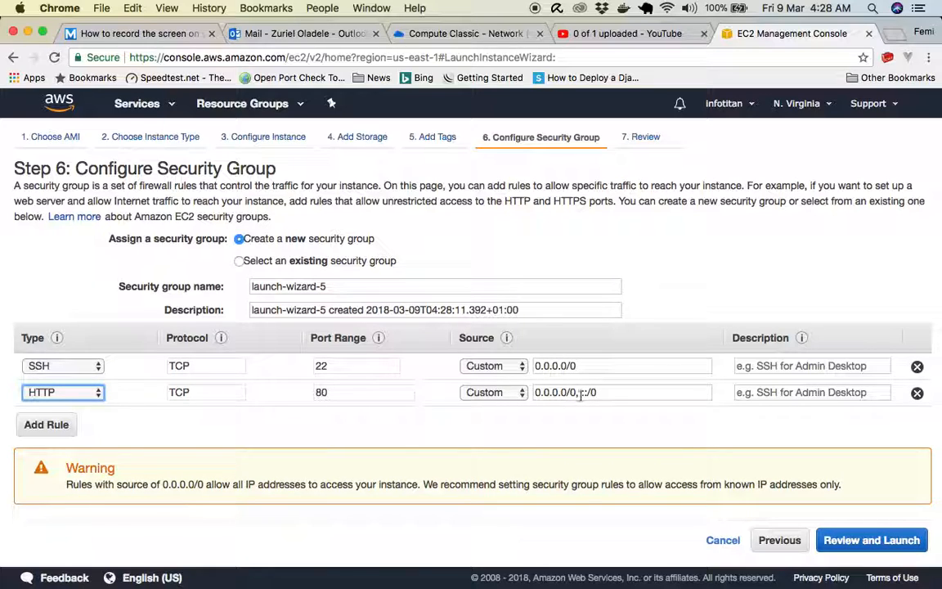
left_click(348, 392)
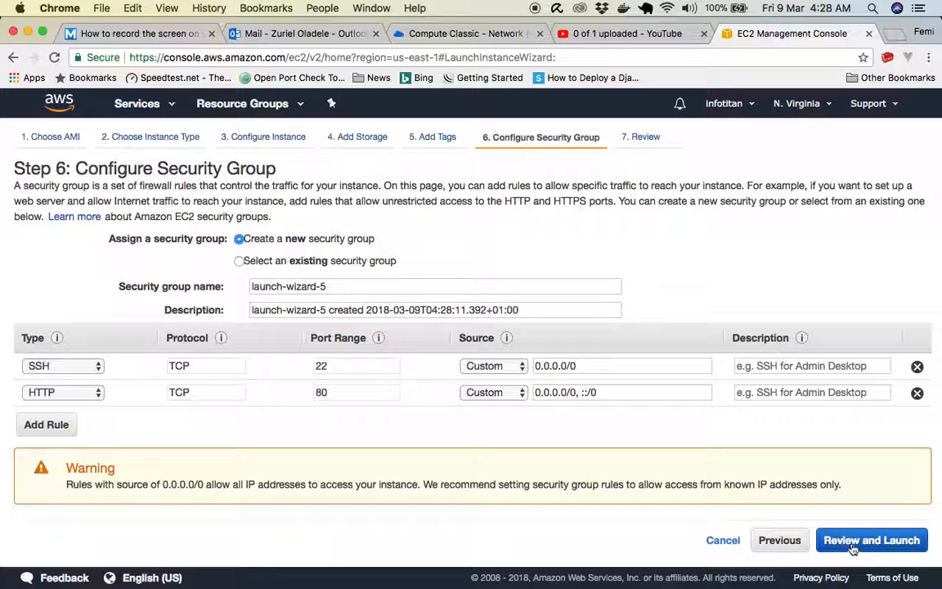
left_click(838, 538)
- Review the image, instance type and security group rules in the summary, and proceed to launch the instance
scroll(617, 319, "down", 3)
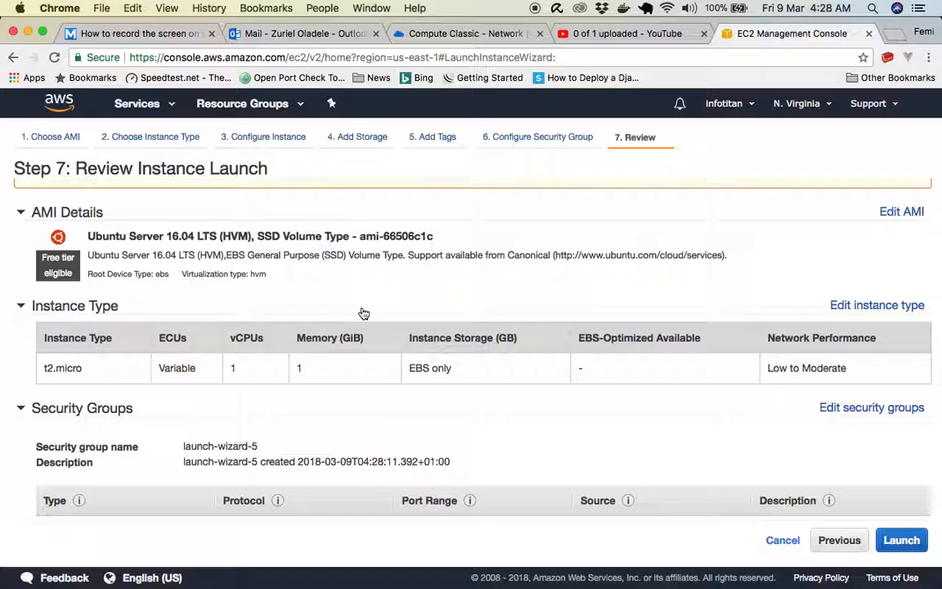
scroll(361, 311, "down", 3)
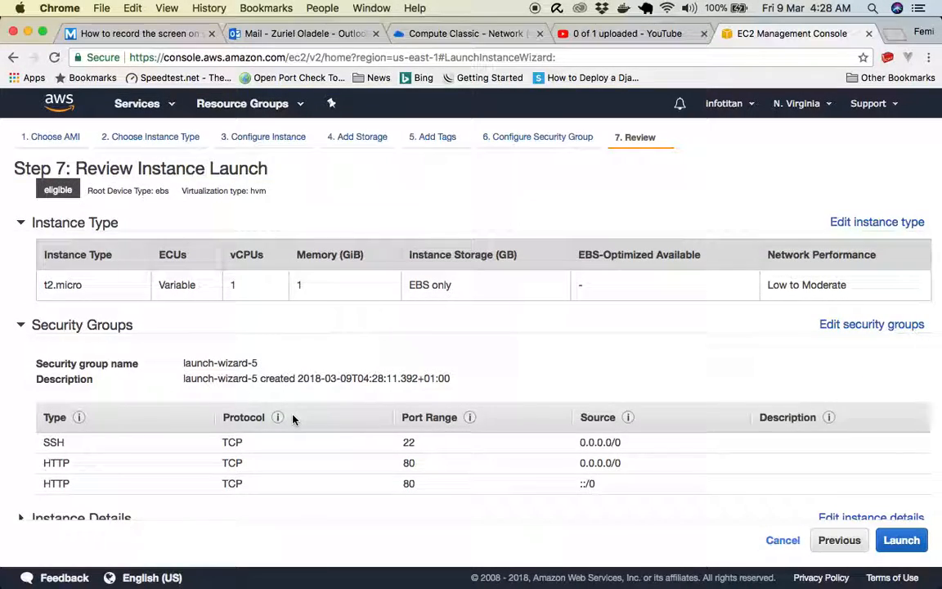
scroll(295, 419, "down", 3)
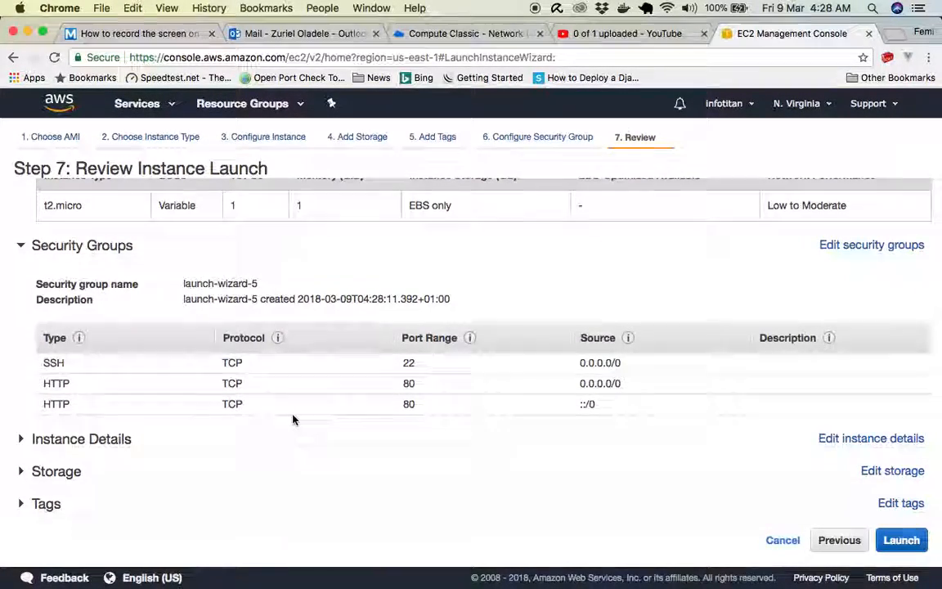
scroll(293, 419, "up", 2)
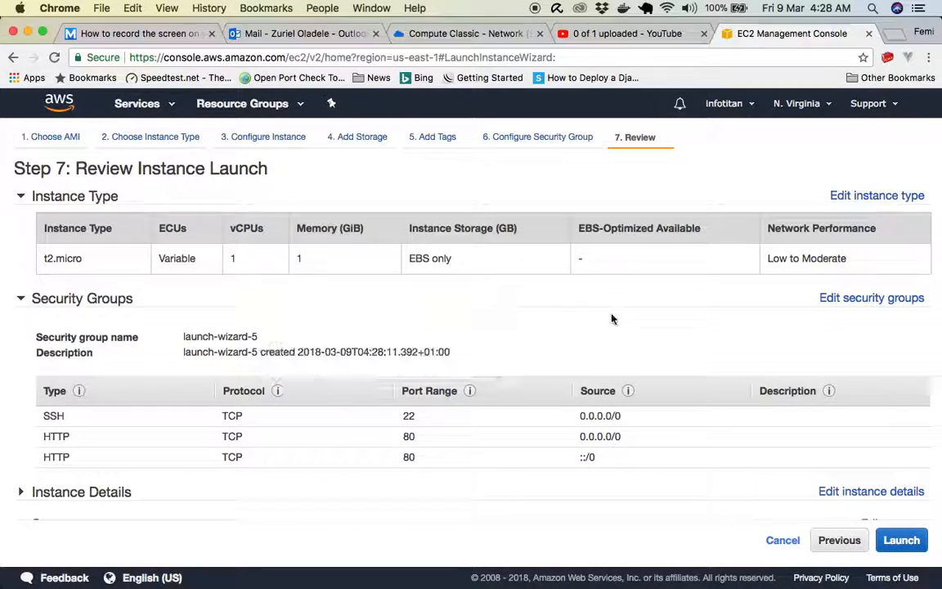
scroll(613, 319, "up", 4)
scroll(687, 442, "down", 6)
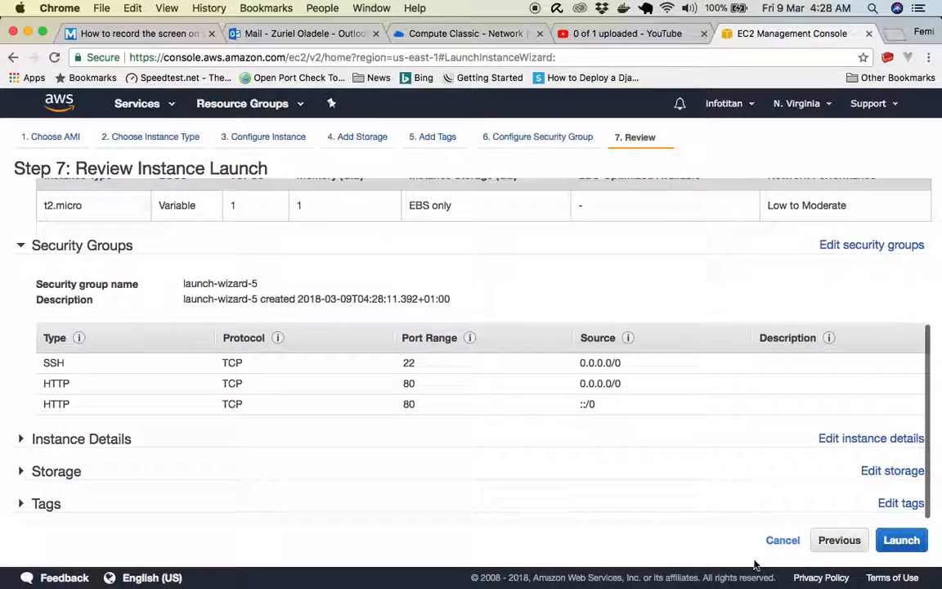
left_click(902, 539)
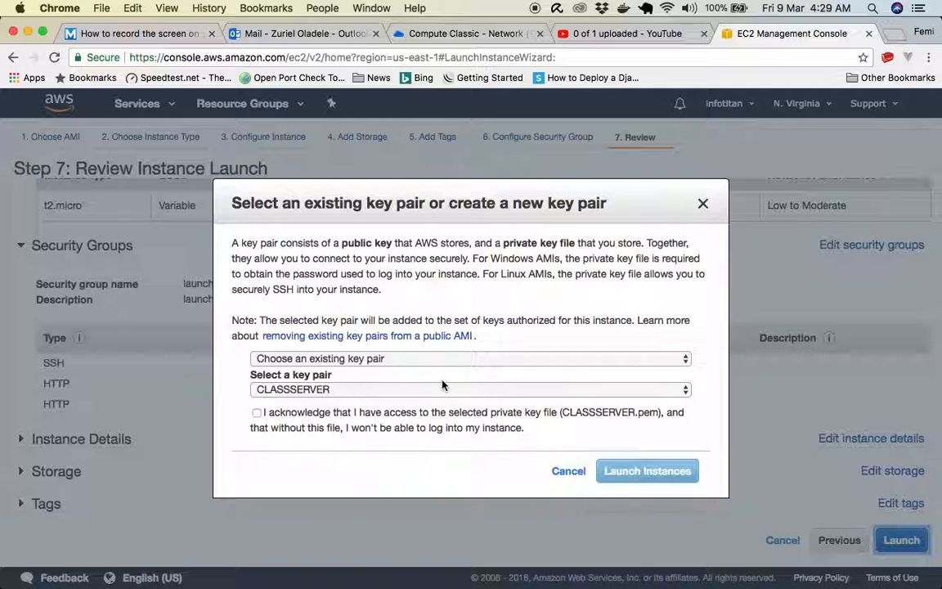
- Create a new key pair named DevOps for the instance and download its private key file
left_click(339, 364)
left_click(310, 373)
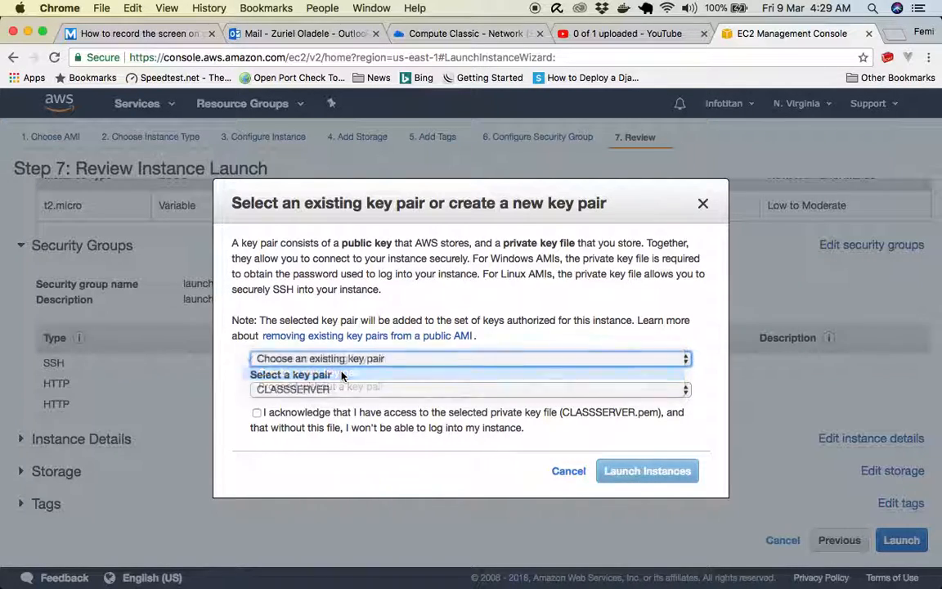
type("DevOps")
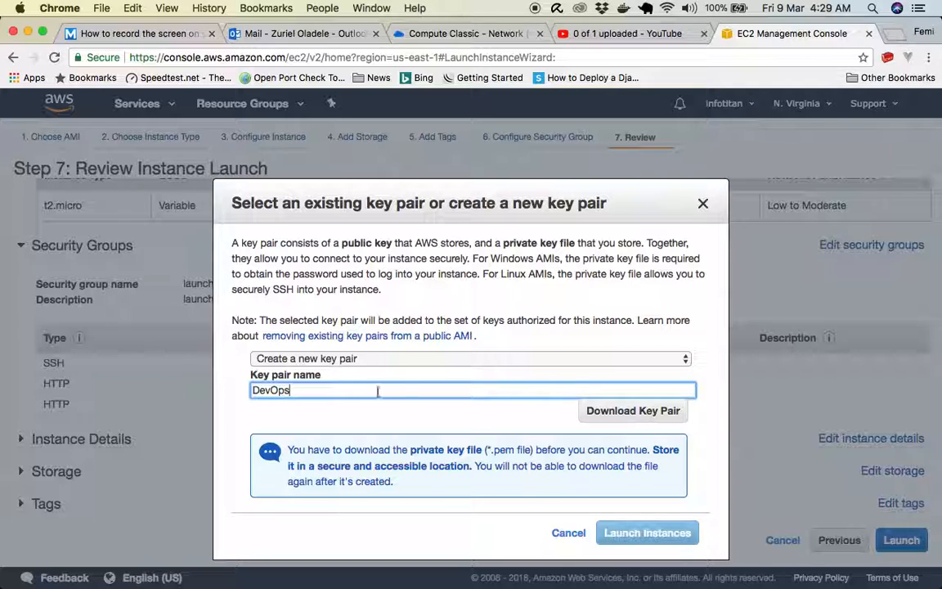
left_click(594, 410)
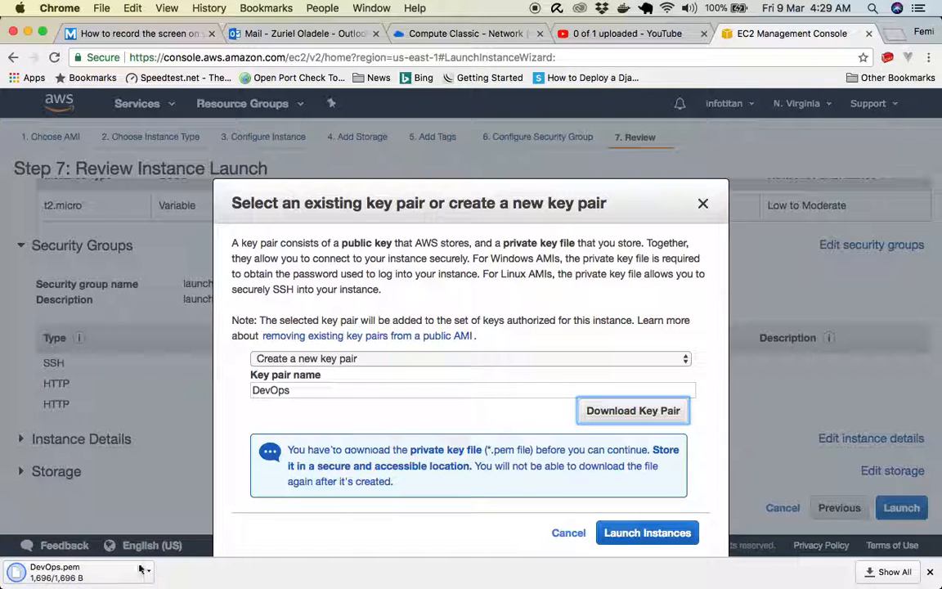
scroll(449, 392, "down", 2)
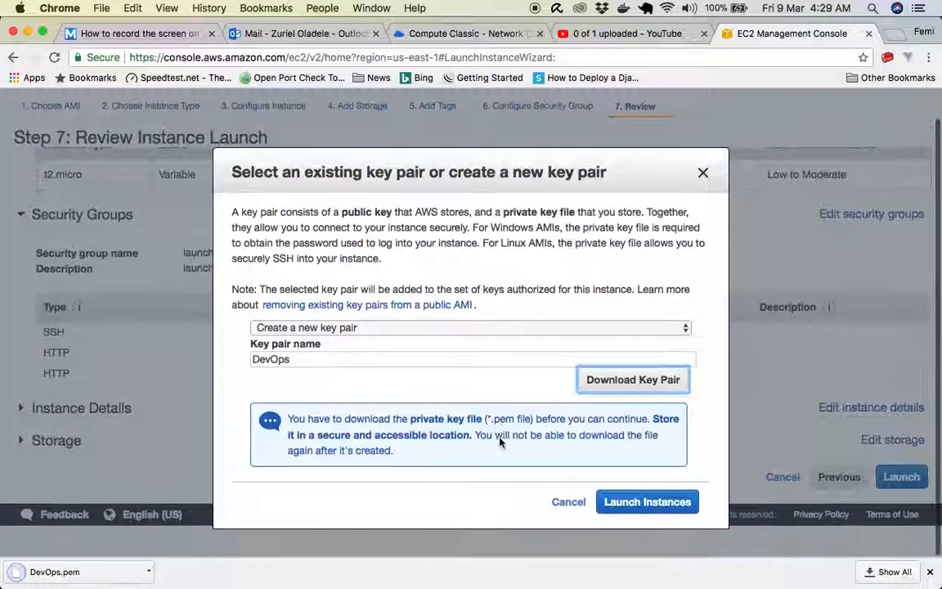
- Launch the instance with the DevOps key pair, open it in the instances list and dismiss the resource ID notification
left_click(633, 496)
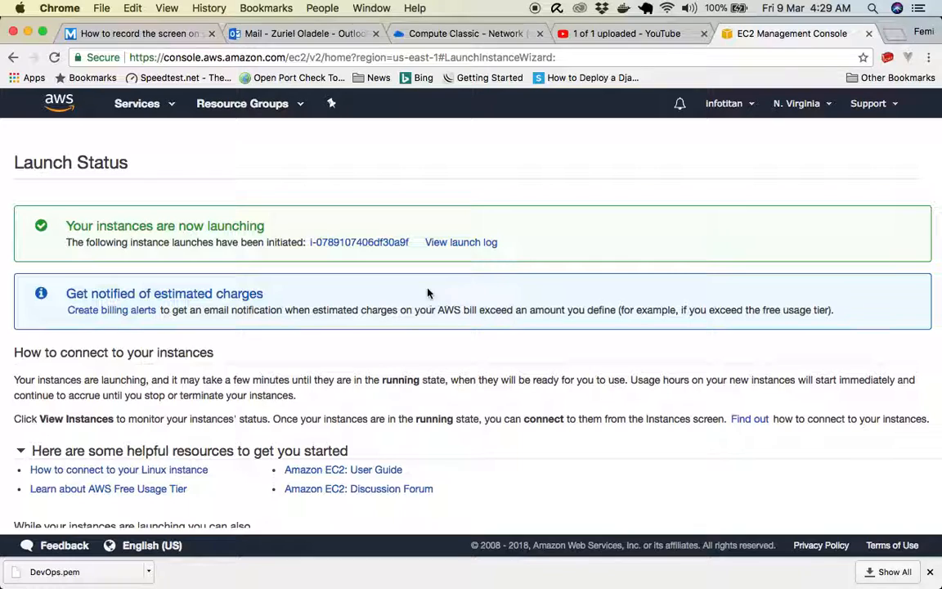
left_click(363, 244)
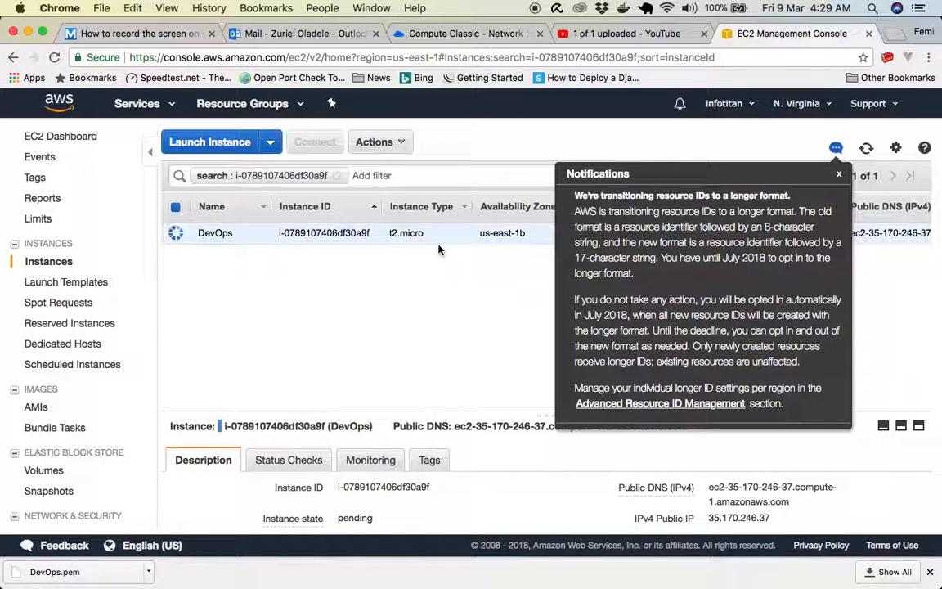
left_click(840, 176)
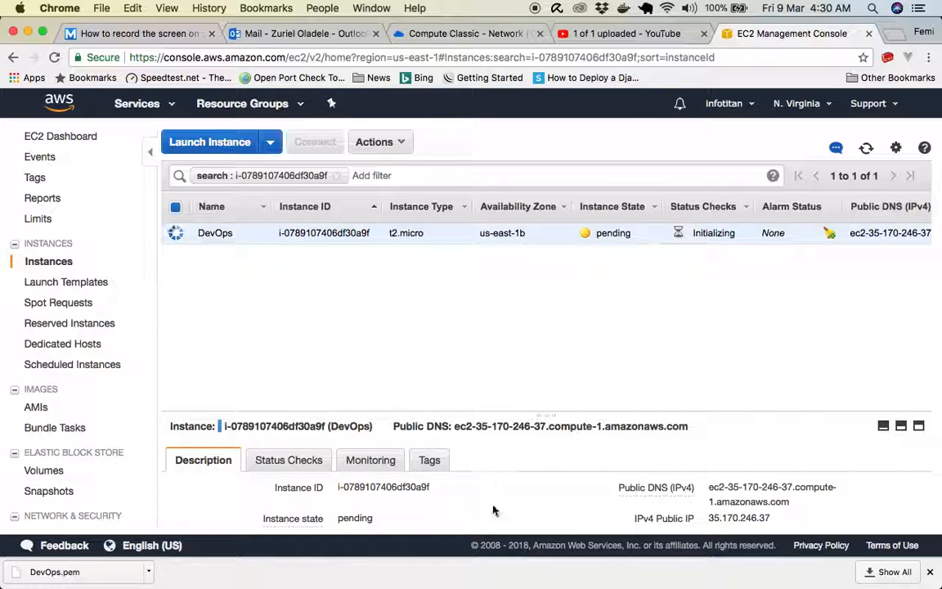
- Open Terminal, search the web for putty in a new browser tab, and return to the EC2 console
left_click(621, 541)
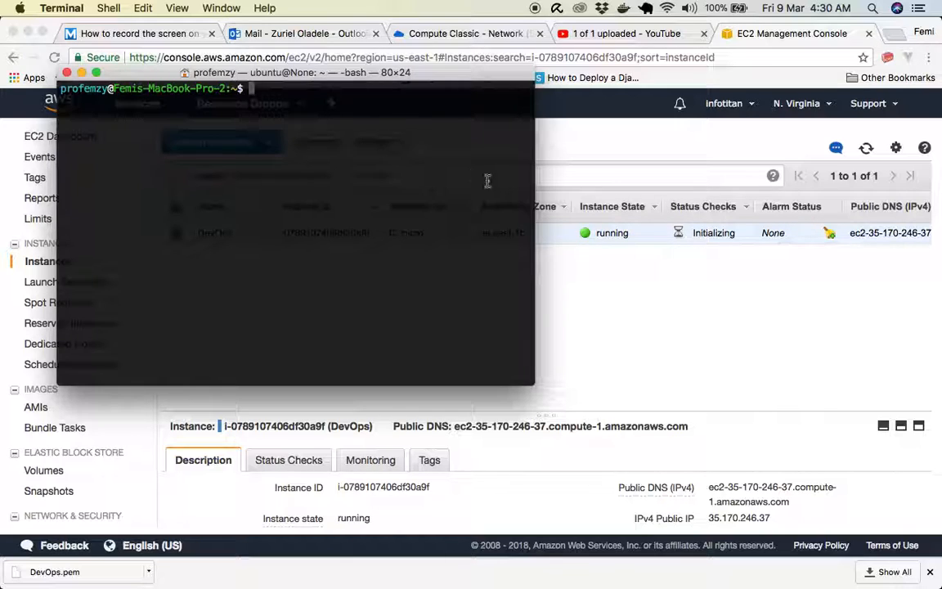
left_click(894, 34)
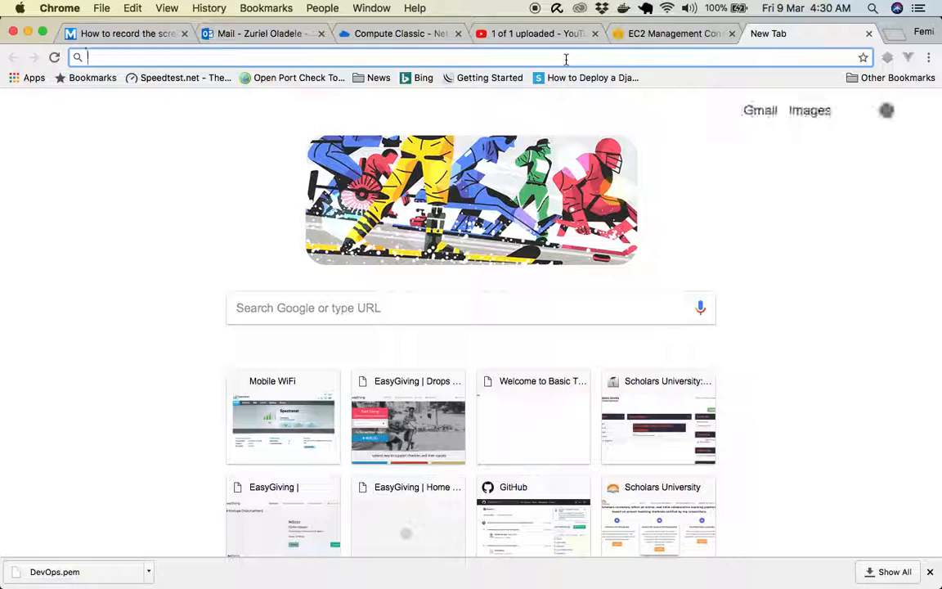
type("putty")
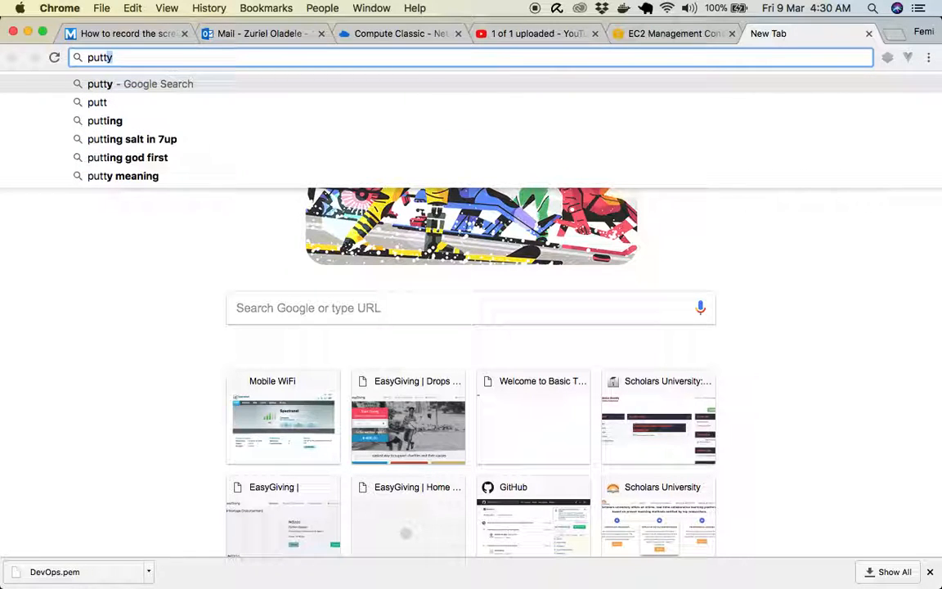
key("Return")
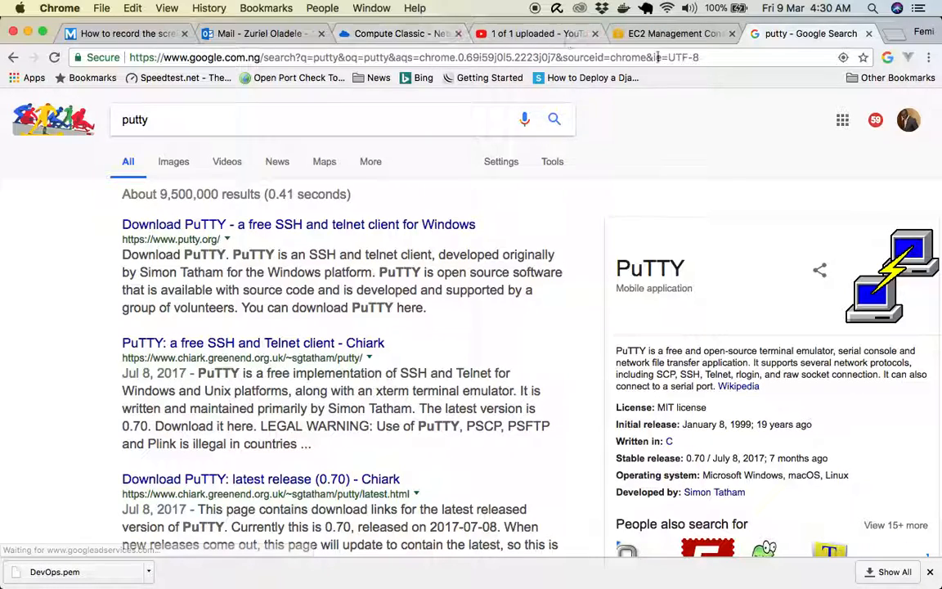
left_click(646, 33)
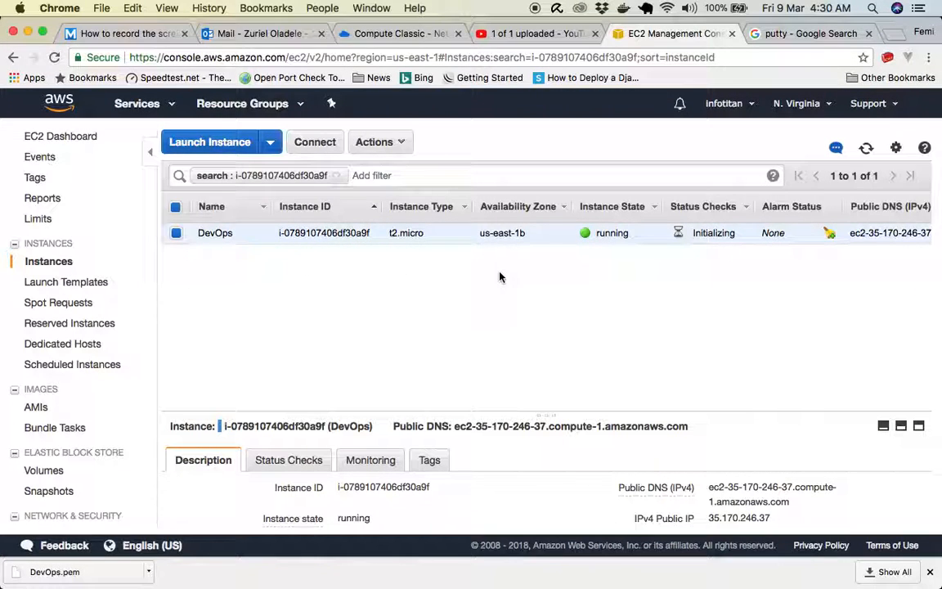
- Enlarge the DevOps instance's details and copy its IPv4 public IP
key("super+Tab")
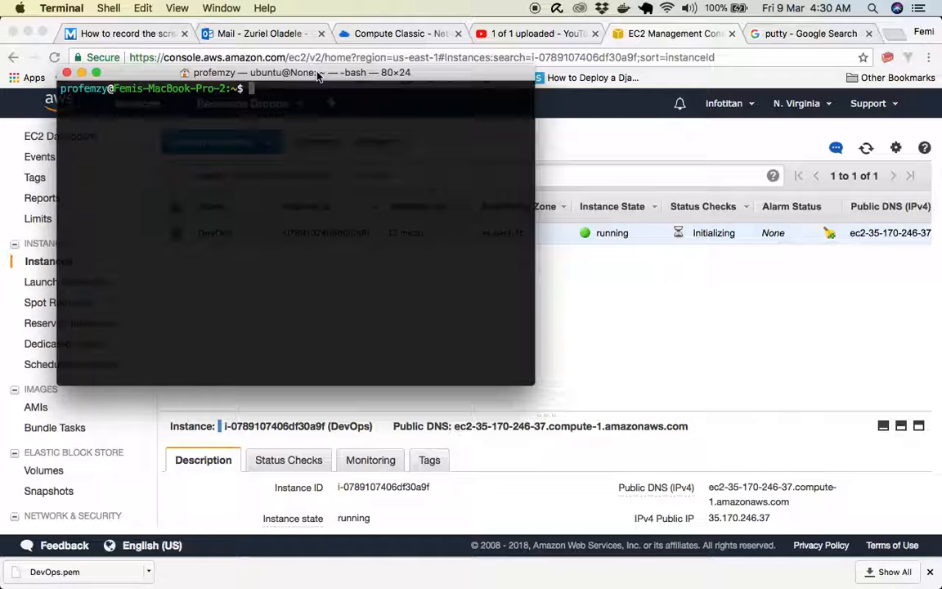
left_click(596, 299)
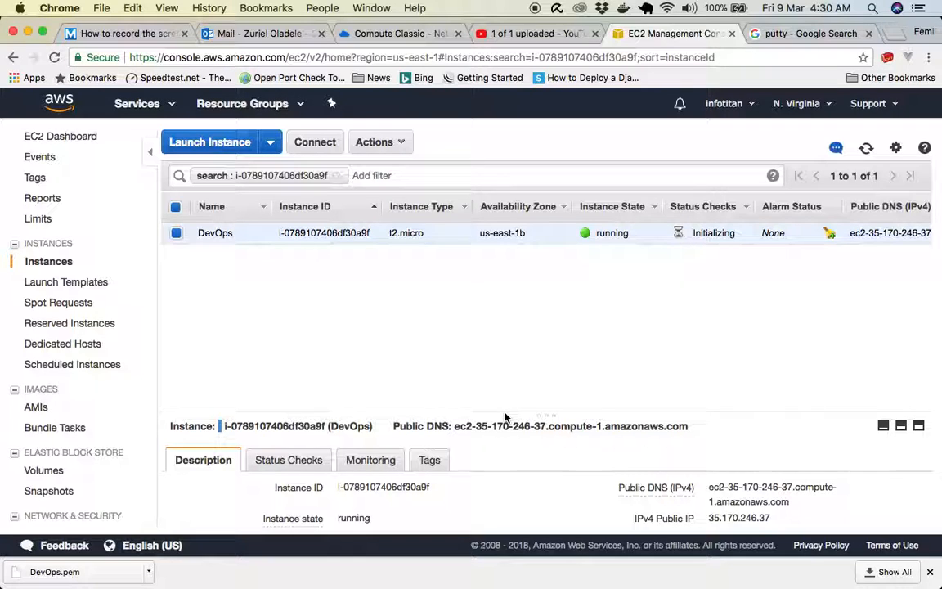
left_click_drag(504, 413, 507, 309)
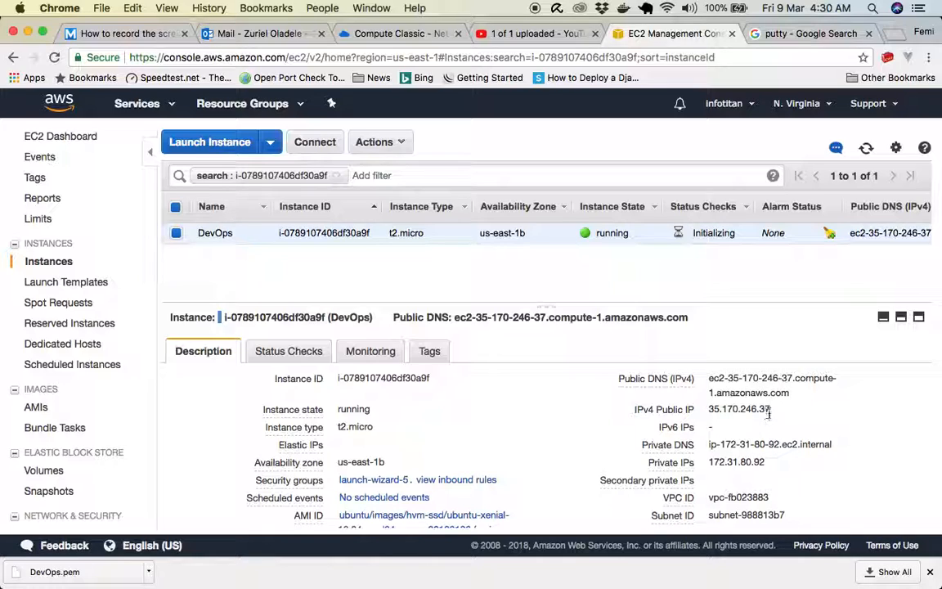
left_click_drag(772, 409, 709, 410)
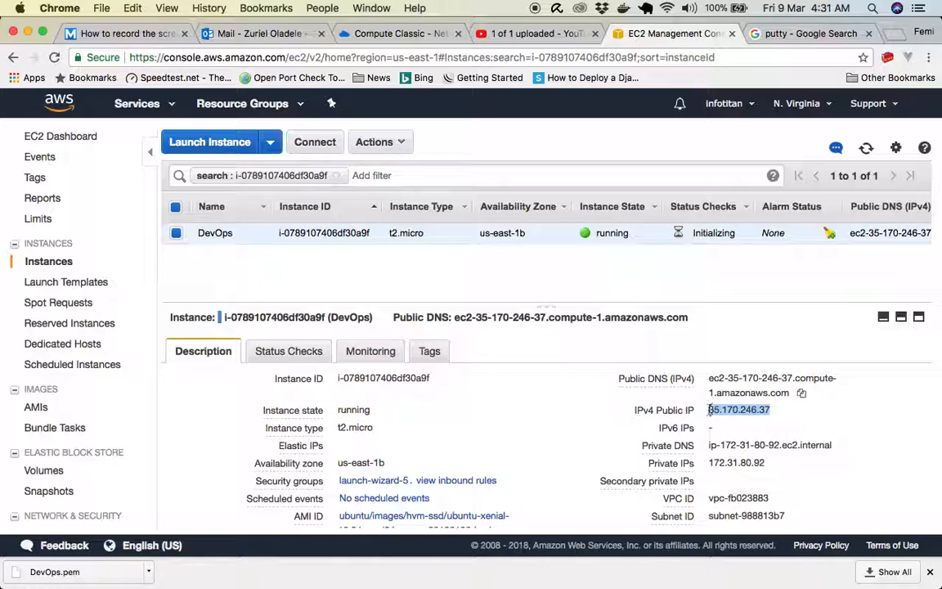
right_click(712, 413)
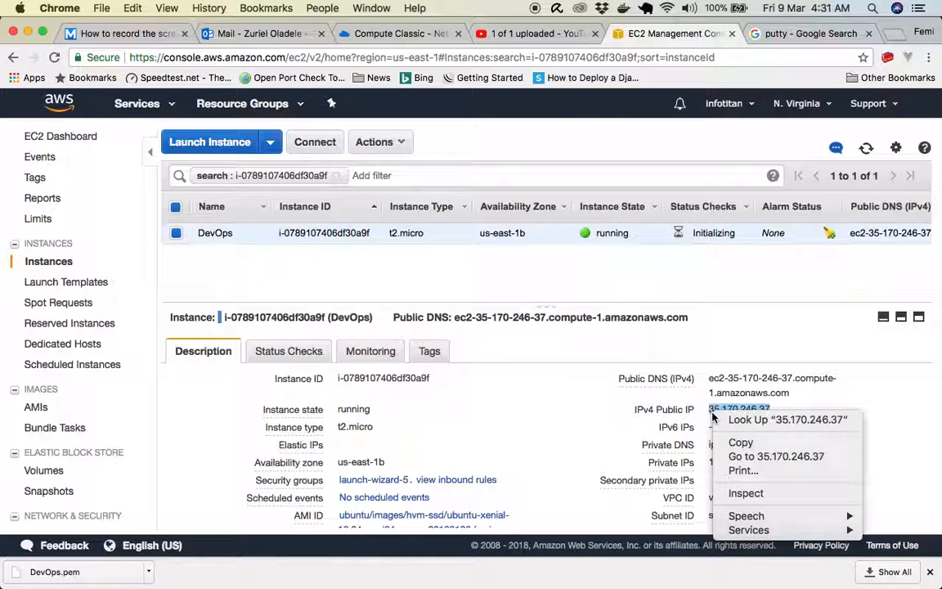
left_click(740, 440)
- Open the DevOps instance's connection instructions and examine the steps for a standalone SSH client
key("super+Tab")
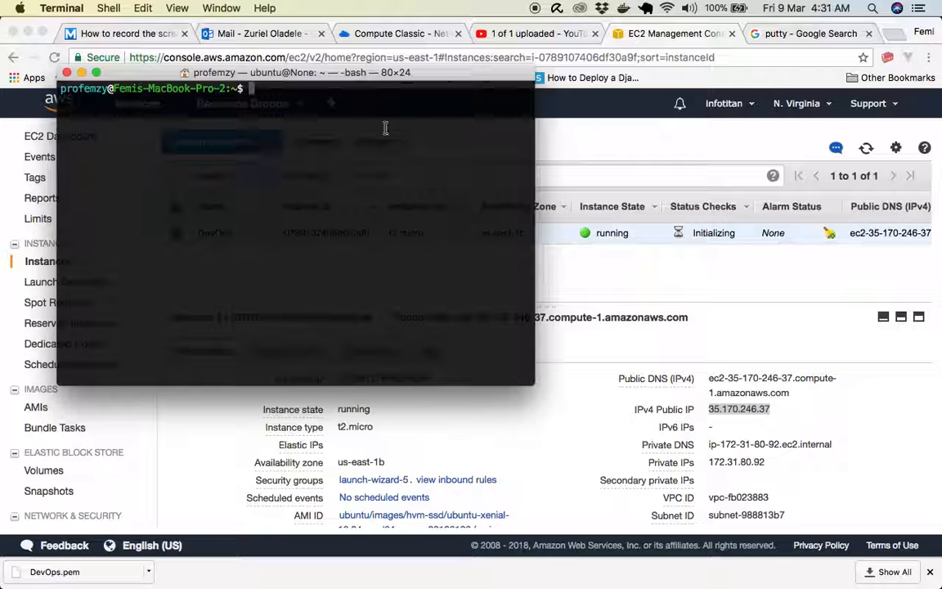
left_click(651, 291)
scroll(483, 433, "down", 2)
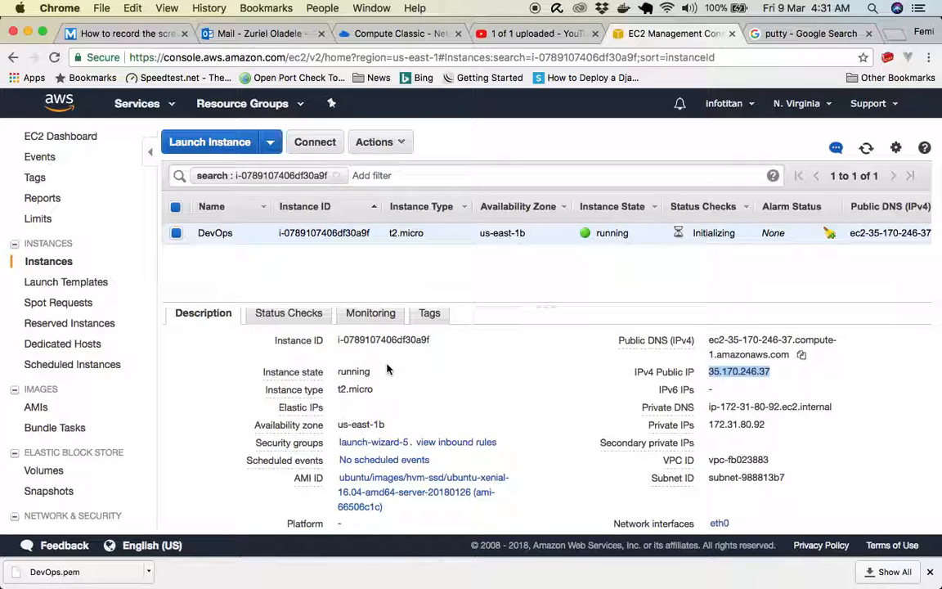
scroll(388, 369, "up", 2)
left_click(327, 145)
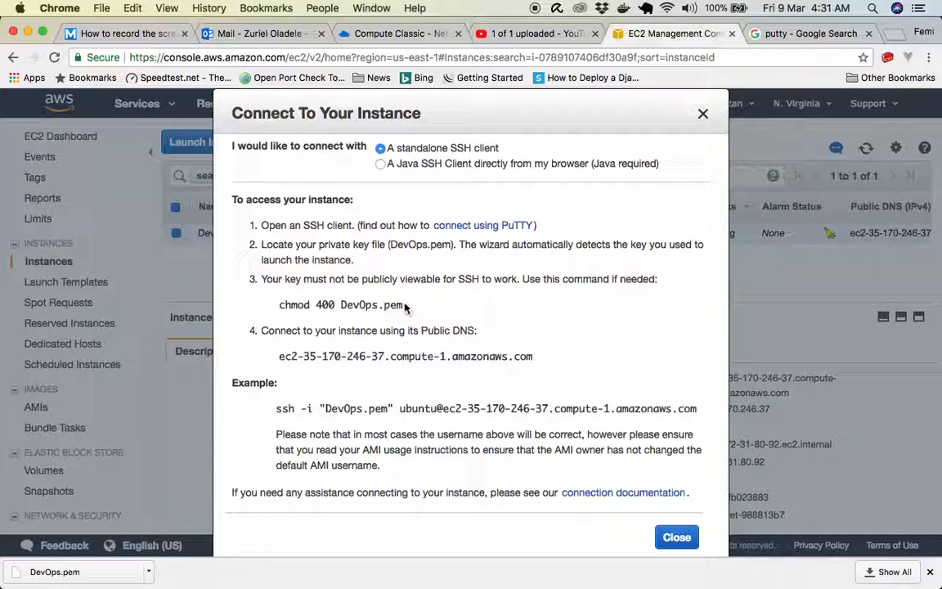
key("super+Tab")
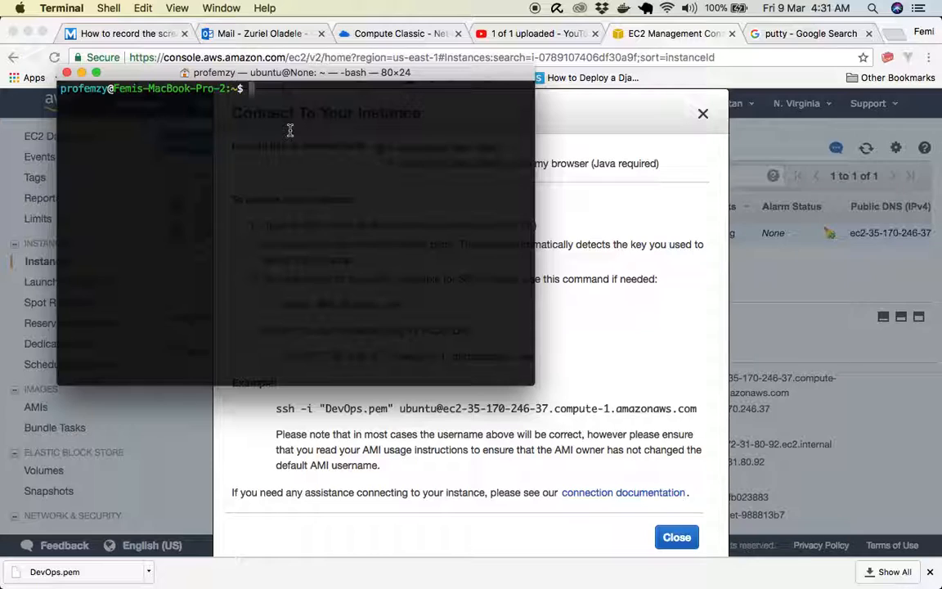
key("super+Tab")
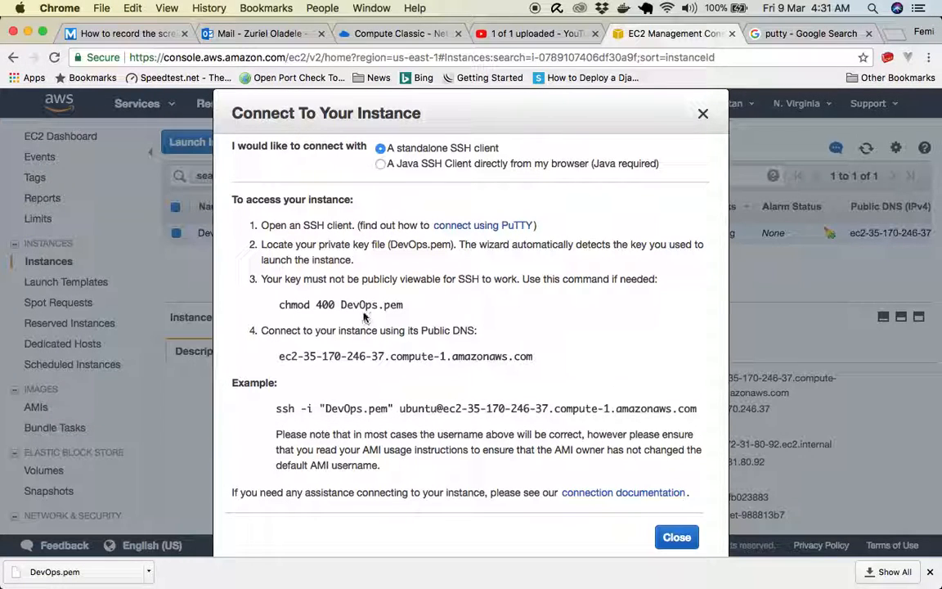
- In Terminal, restrict the private key file's permissions by running chmod 400 ~/Downloads/DevOps.pem
key("super+Tab")
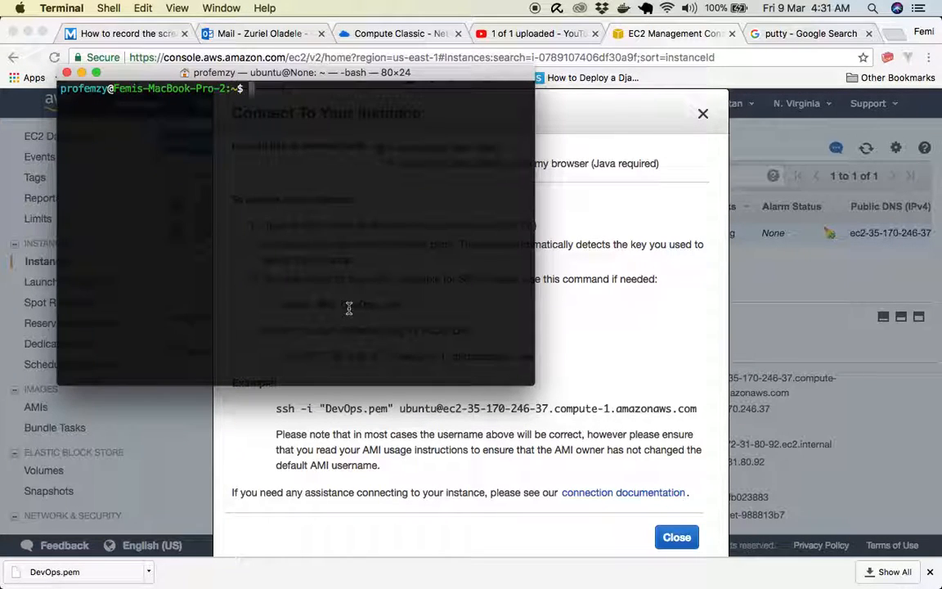
type("chmod")
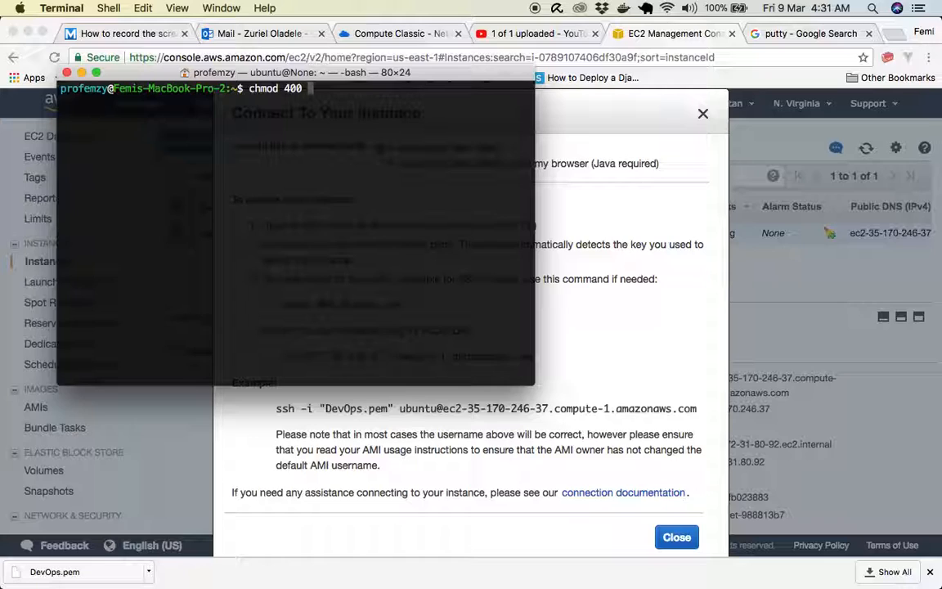
type(" 400 ~Dow")
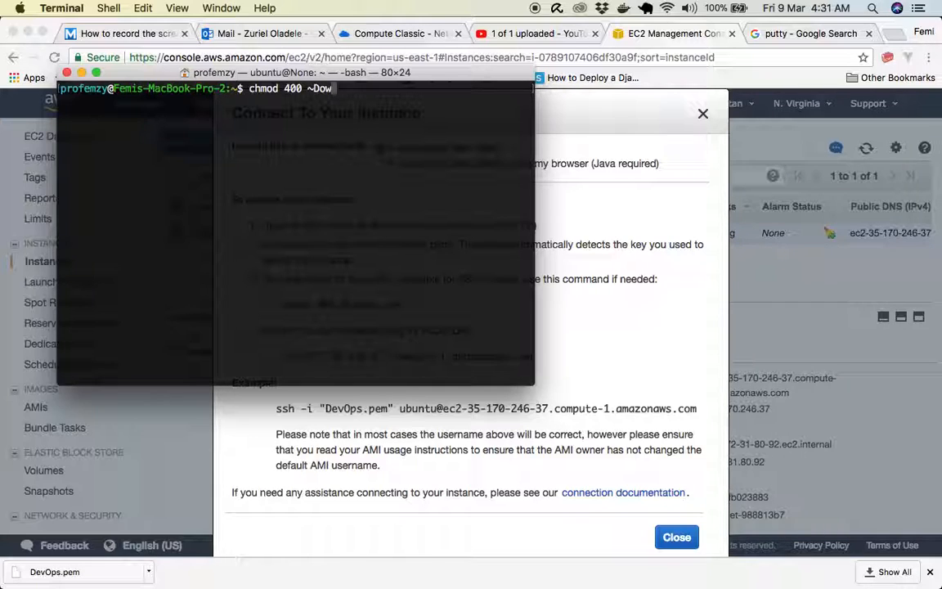
key("BackSpace")
key("BackSpace")
type("/Dow")
key("Tab")
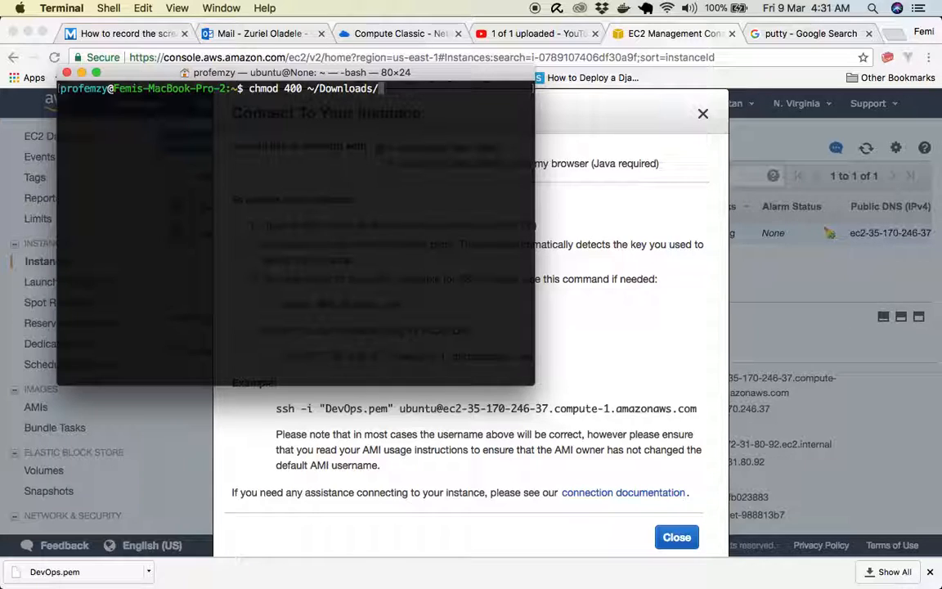
type("DevOps.pe")
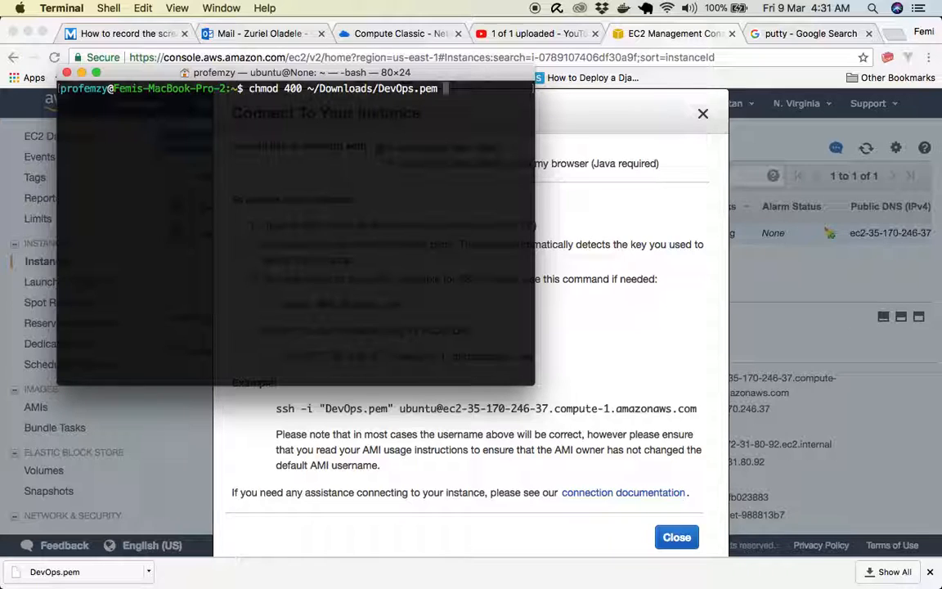
type("m")
key("Return")
- Return to the browser and copy the example ssh command from the instance's connection instructions
key("super+Tab")
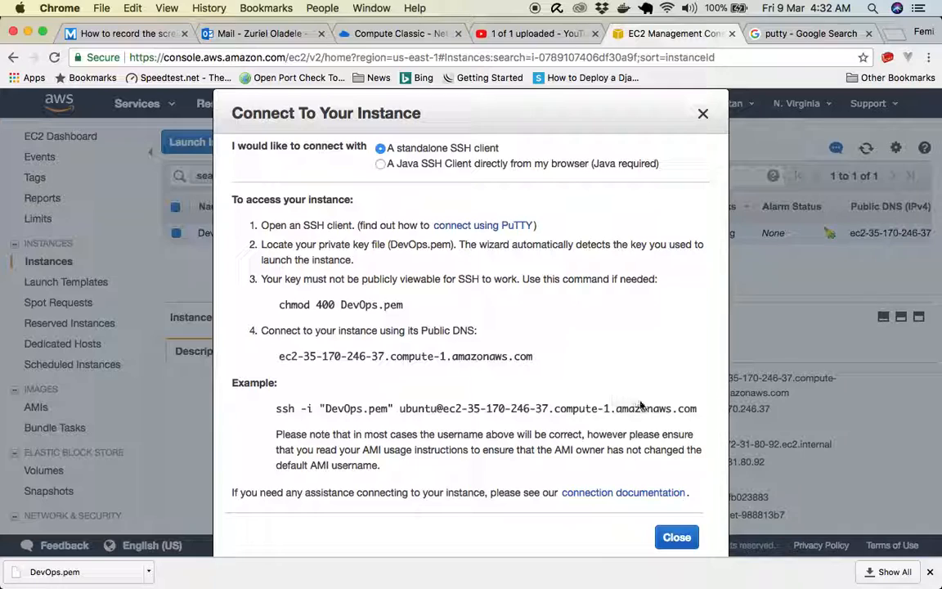
left_click_drag(696, 408, 517, 400)
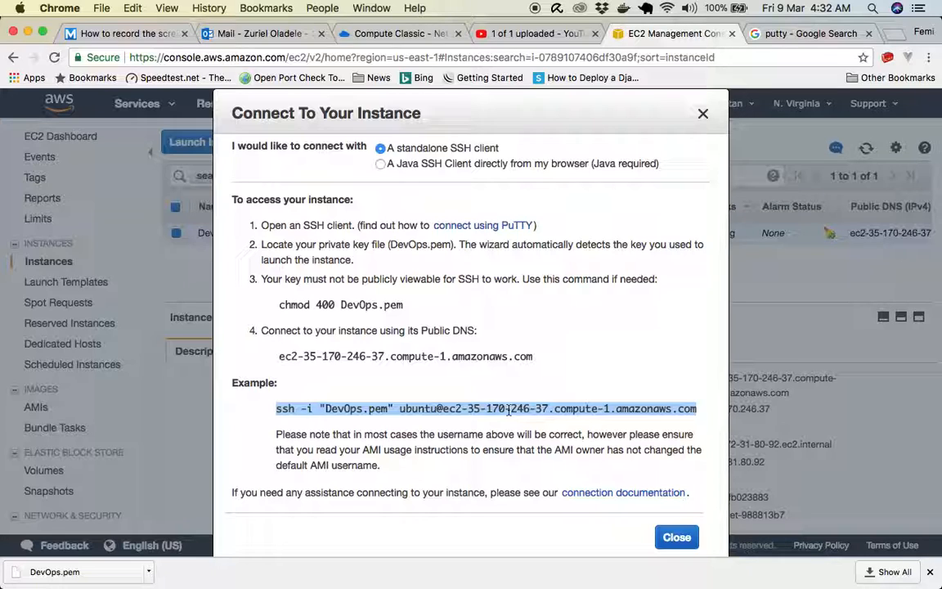
right_click(509, 409)
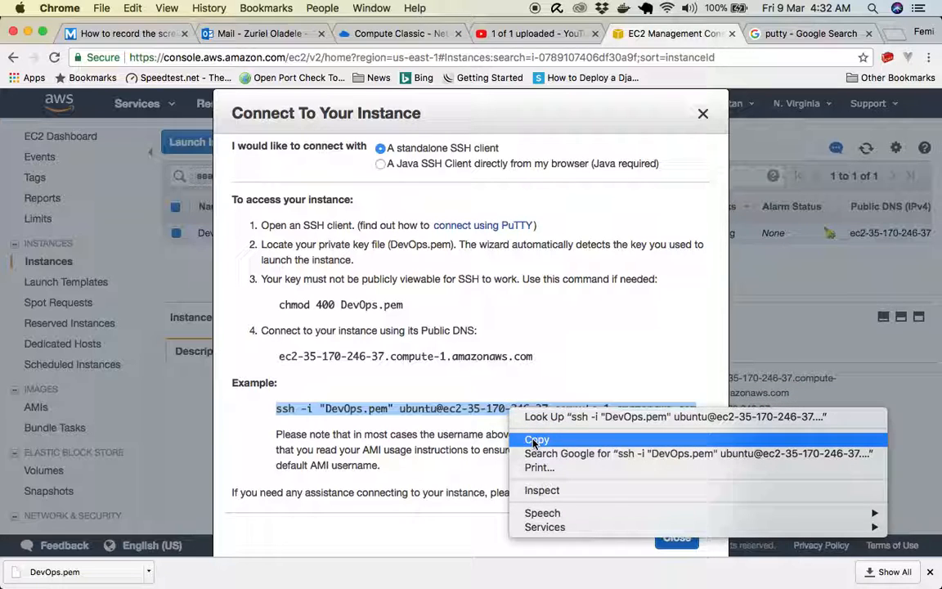
left_click(535, 442)
- In Terminal, change to the Downloads directory and clear the screen
key("super+Tab")
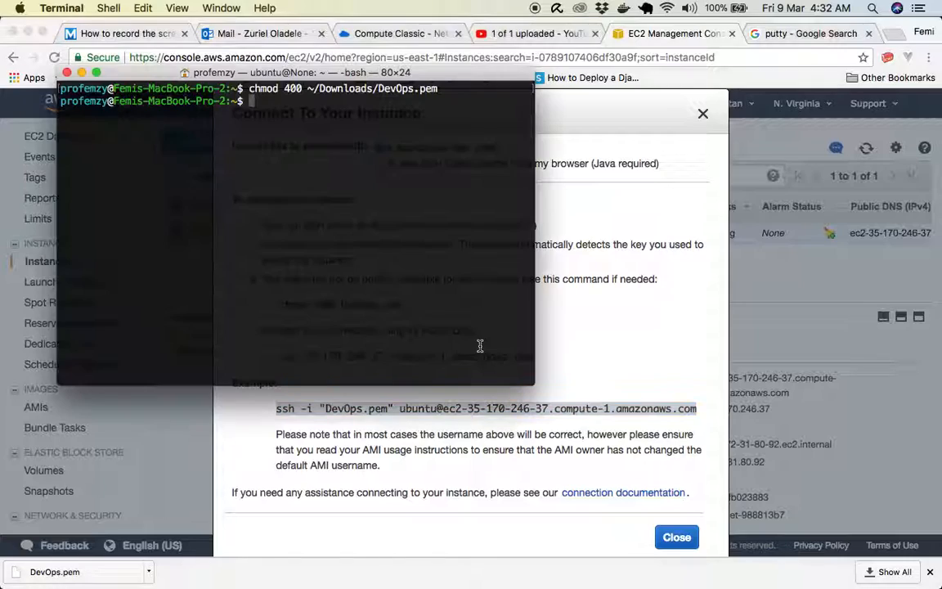
type("cd Dow")
key("Tab")
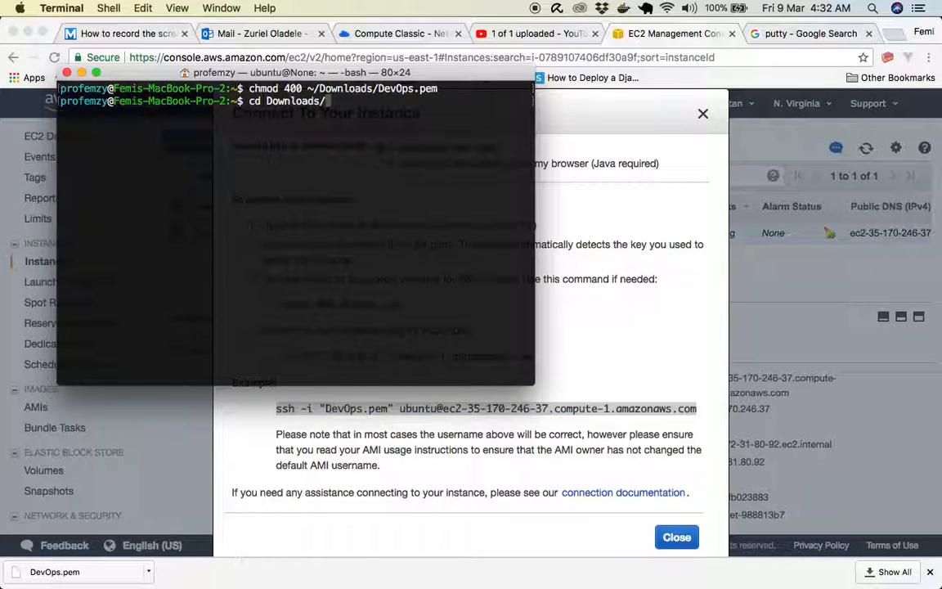
key("Return")
key("ctrl+l")
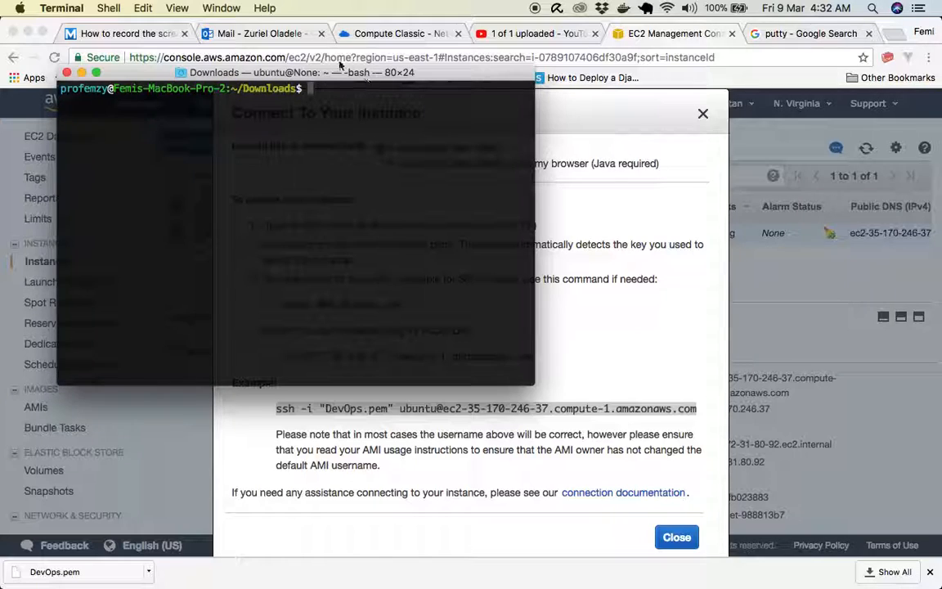
- Paste and run the copied ssh command with DevOps.pem to connect to the instance as ubuntu, answering yes to continue connecting
right_click(323, 97)
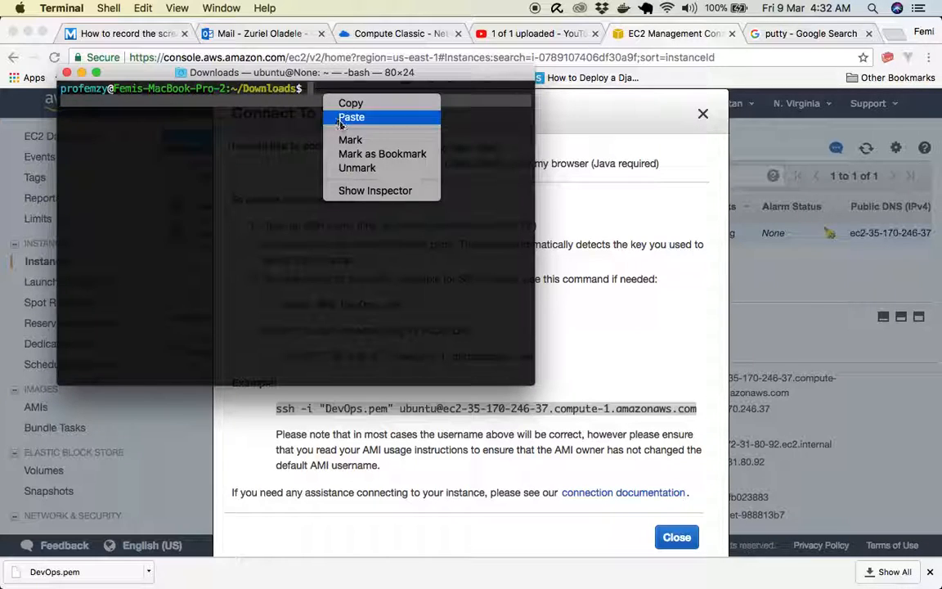
left_click(351, 117)
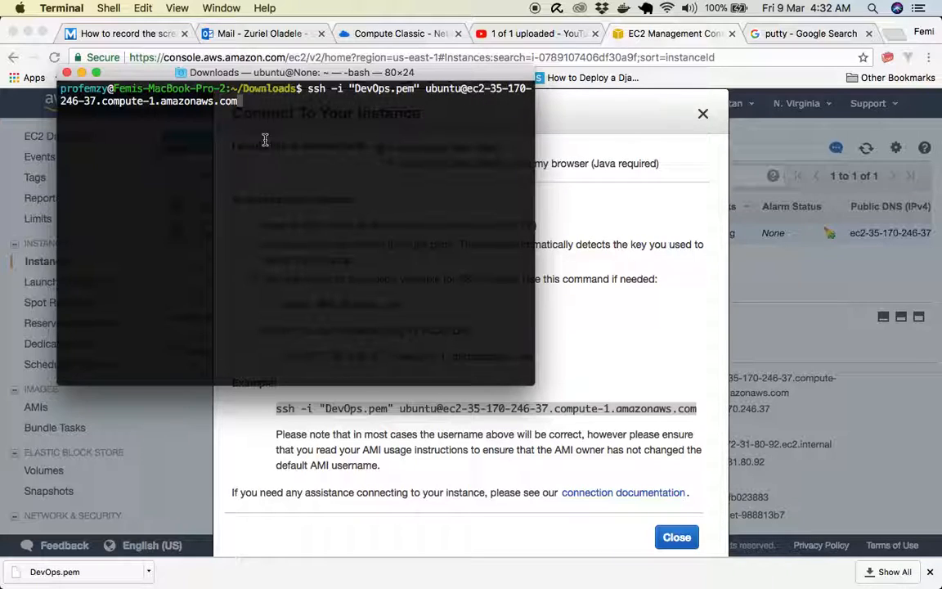
key("Return")
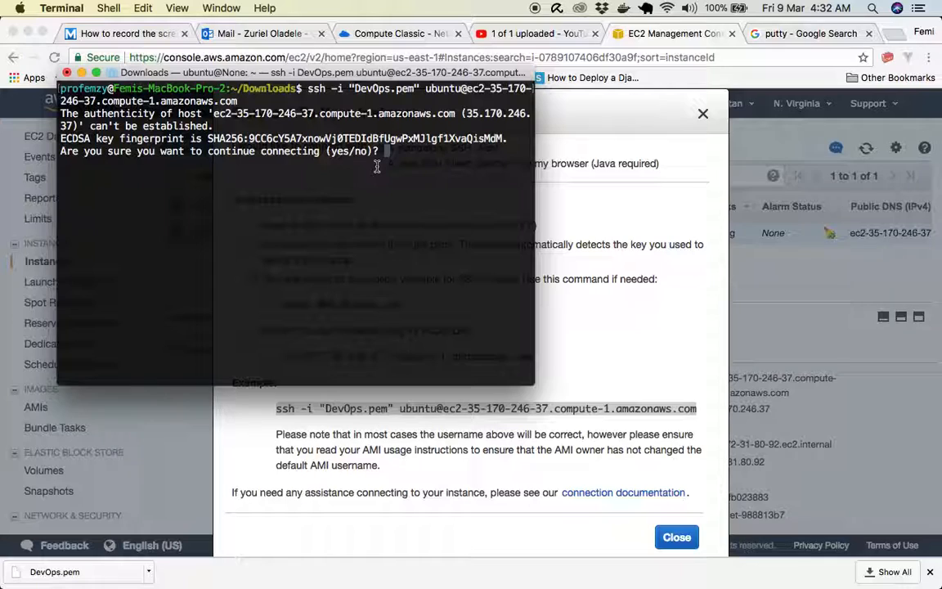
type("yes")
key("Return")
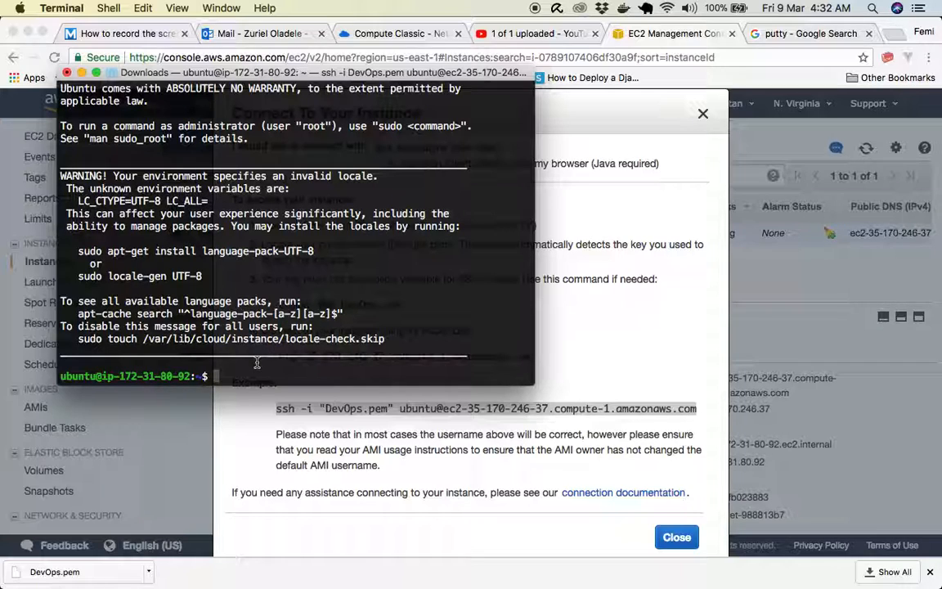
- Refresh the server's package lists by running sudo apt update
type("sudo apt update")
key("Return")
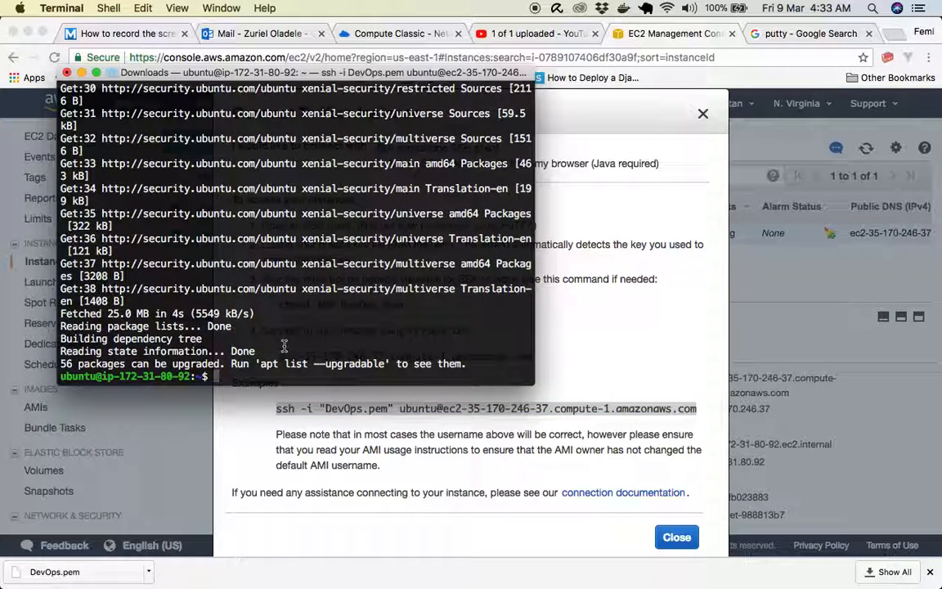
- Install nginx on the server by running sudo apt install nginx and accept the installation of the additional packages
type("su")
type("do apt install nginx")
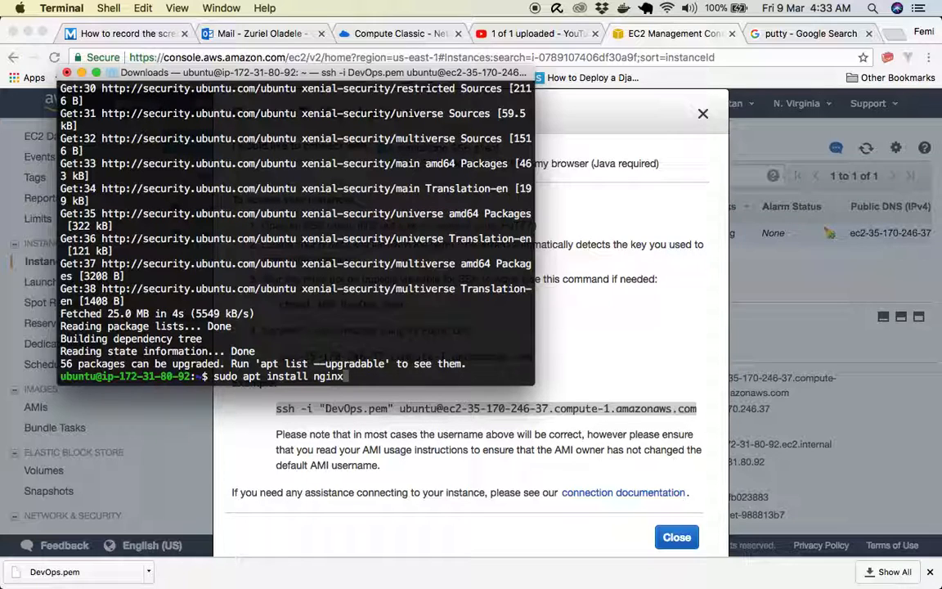
key("Return")
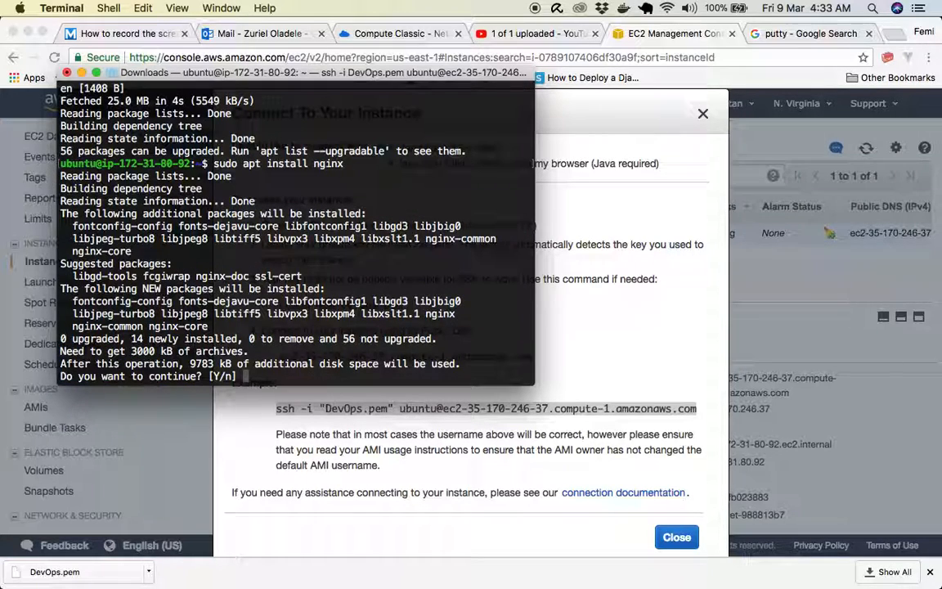
key("Return")
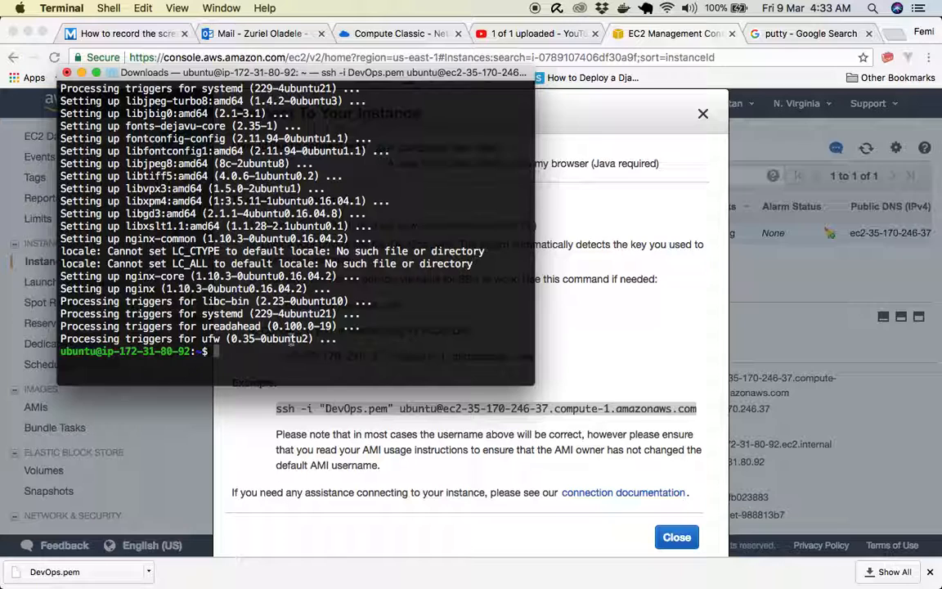
- Switch to Chrome, close the connection instructions and copy the DevOps instance's IPv4 public IP from its description
key("super+Tab")
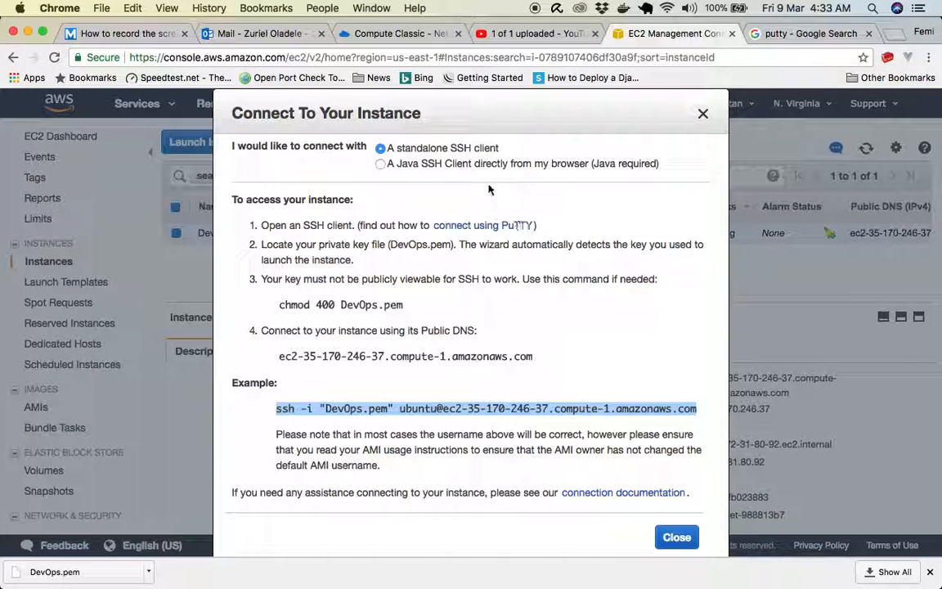
left_click(701, 115)
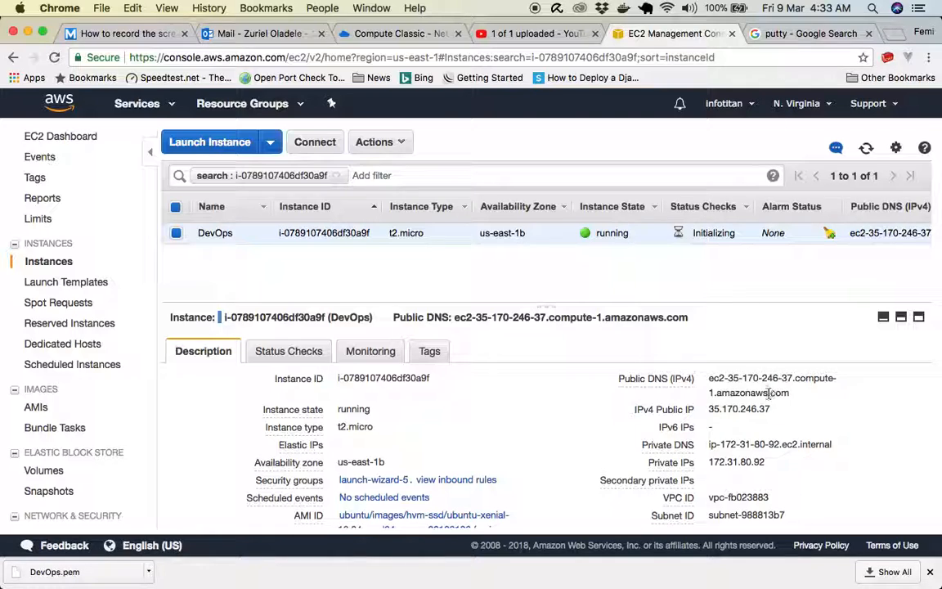
left_click_drag(771, 409, 710, 409)
key("super+c")
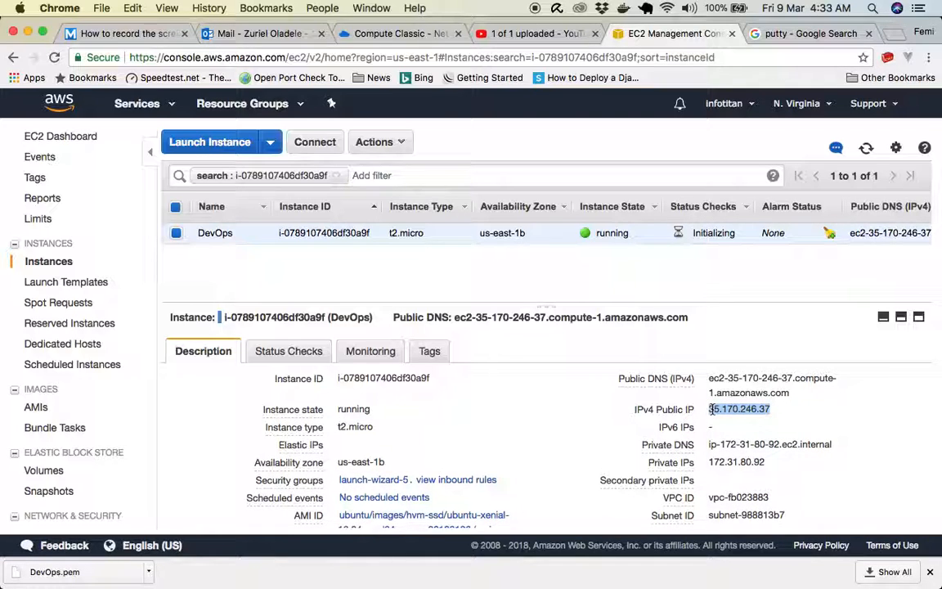
- Load the instance's public IP 35.170.246.37 in place of the putty search page and dismiss the downloads bar
left_click(793, 33)
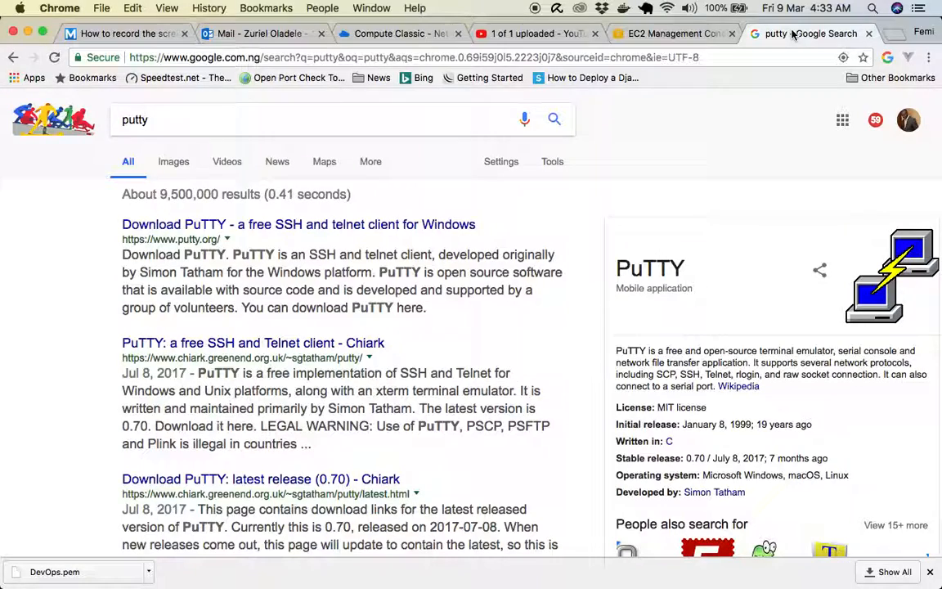
left_click(271, 54)
key("super+v")
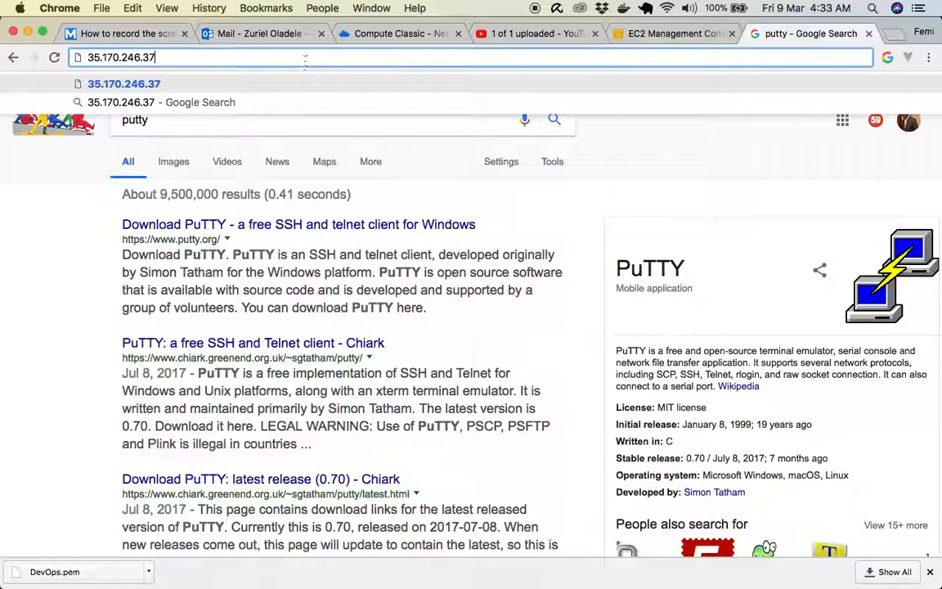
key("Return")
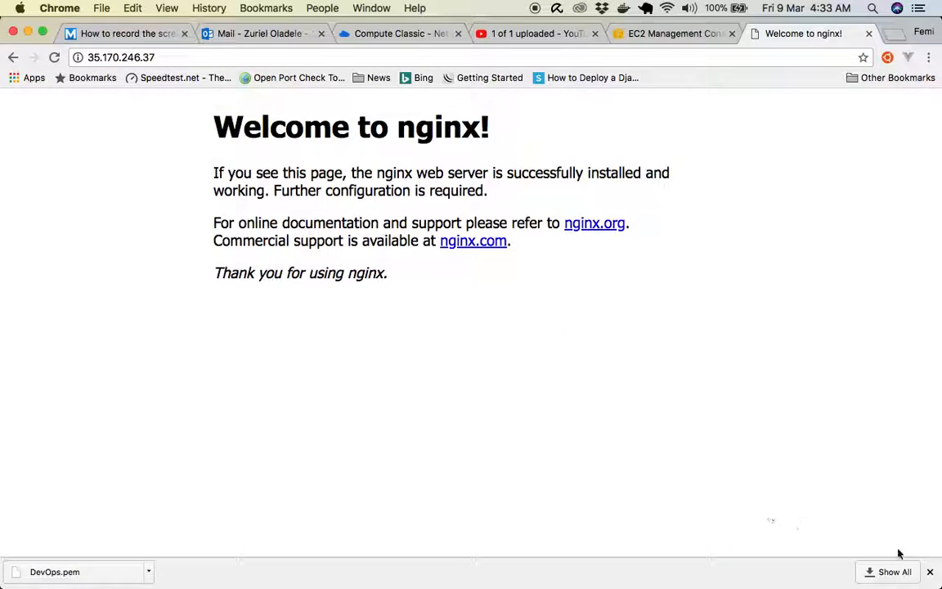
left_click(930, 572)
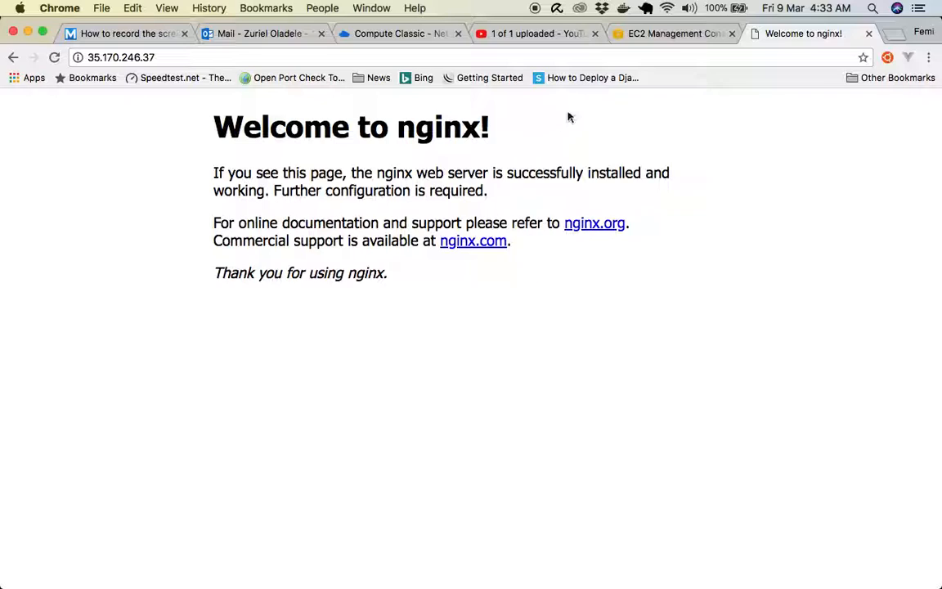